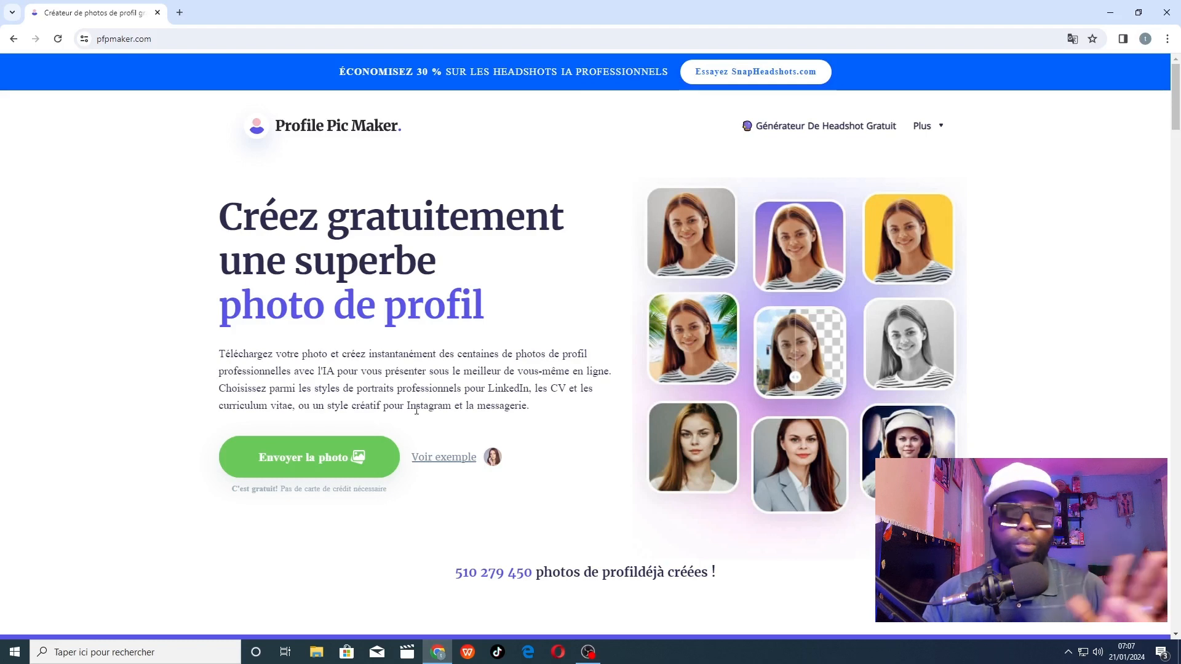
scroll(627, 340, down, 3)
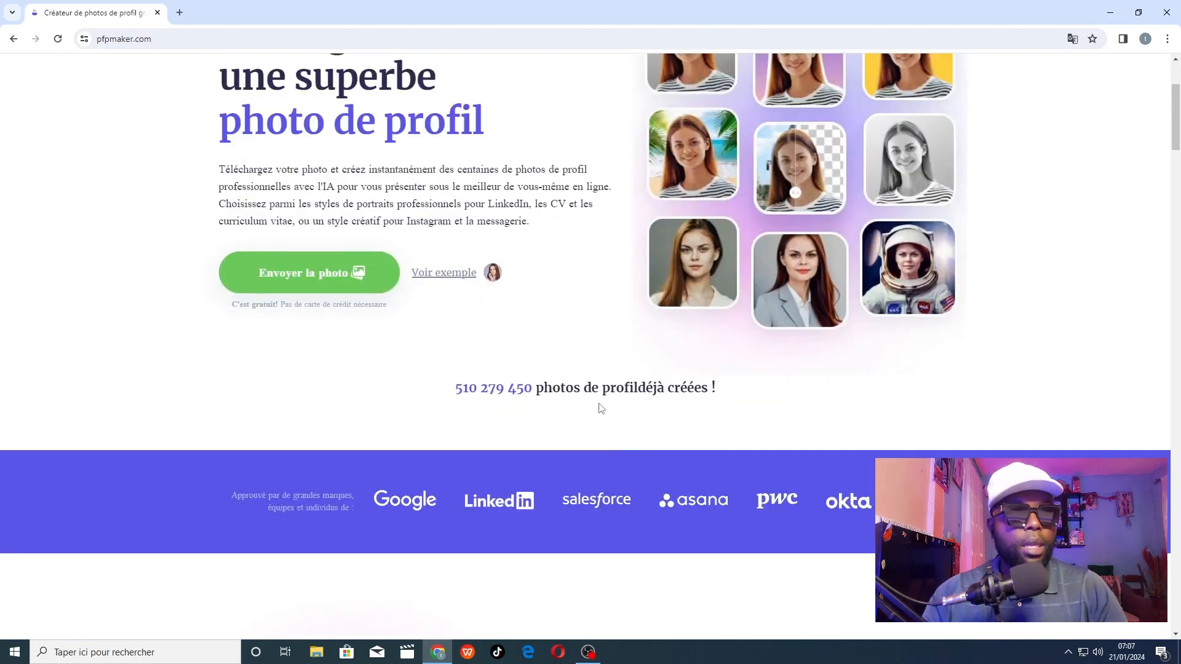
drag(531, 391, 440, 394)
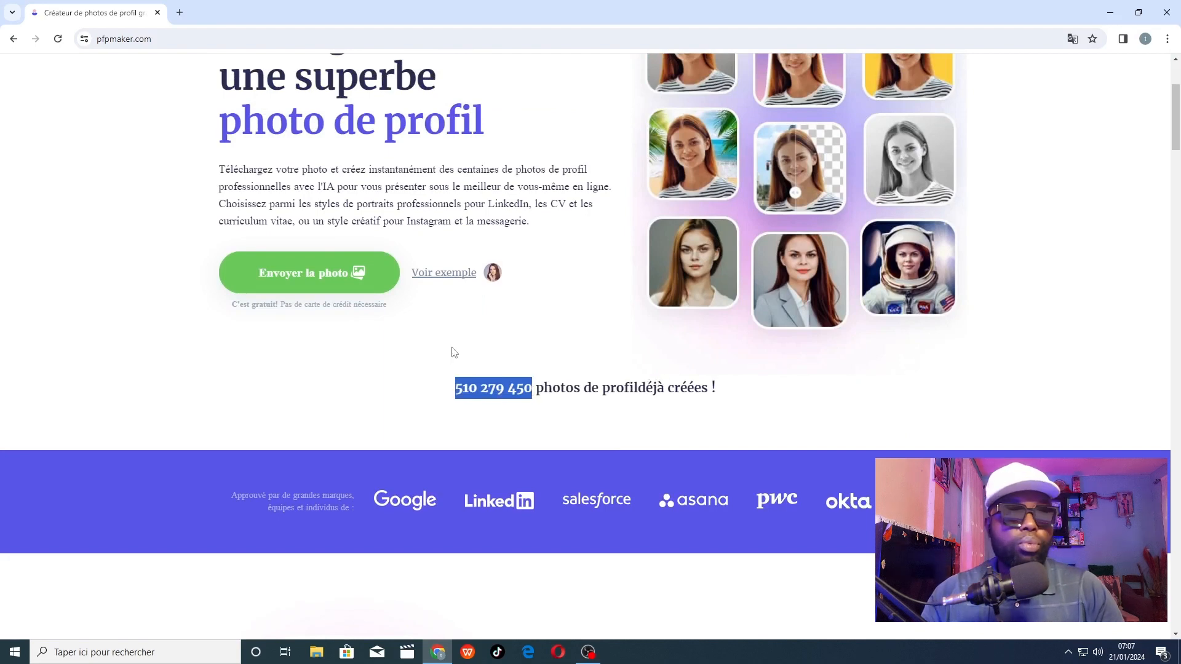
scroll(453, 352, up, 1)
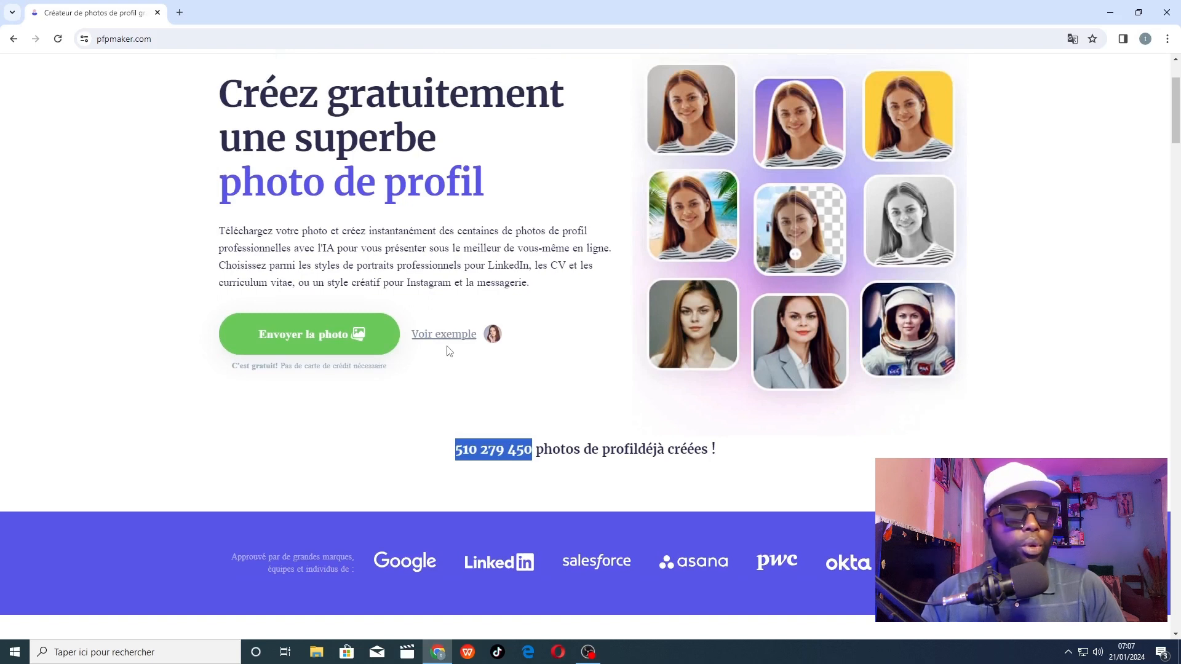
Upload the photo 20231201_112147 from the "videos a tourner" folder to the profile picture generator.
click(303, 348)
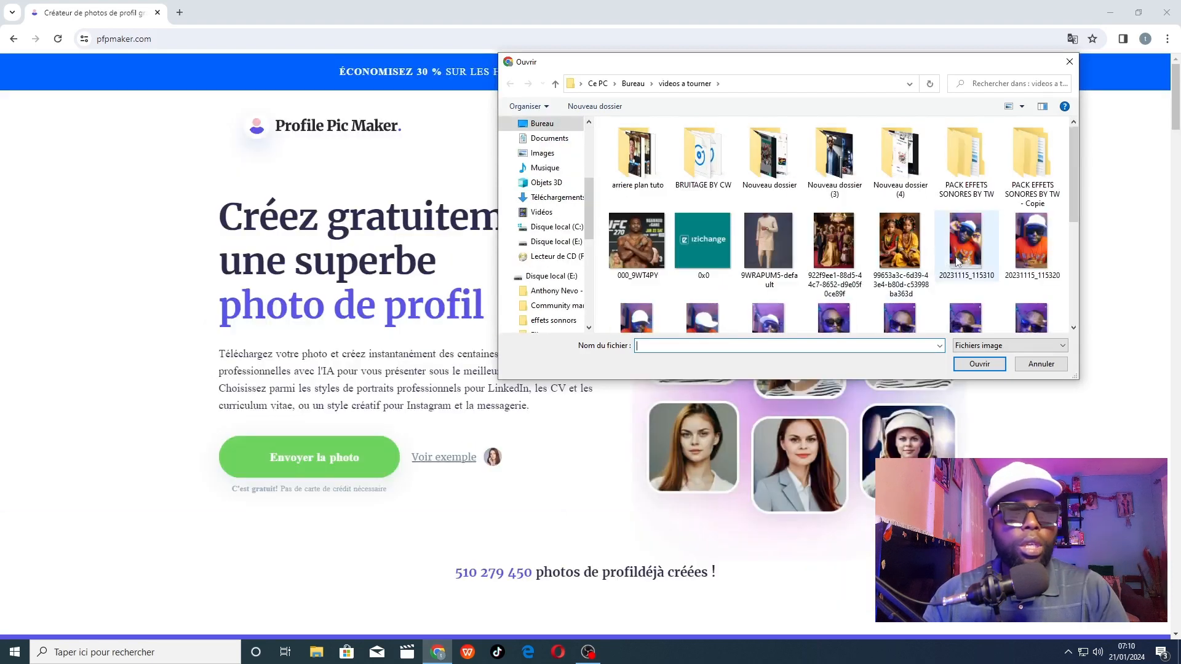
scroll(957, 261, down, 1)
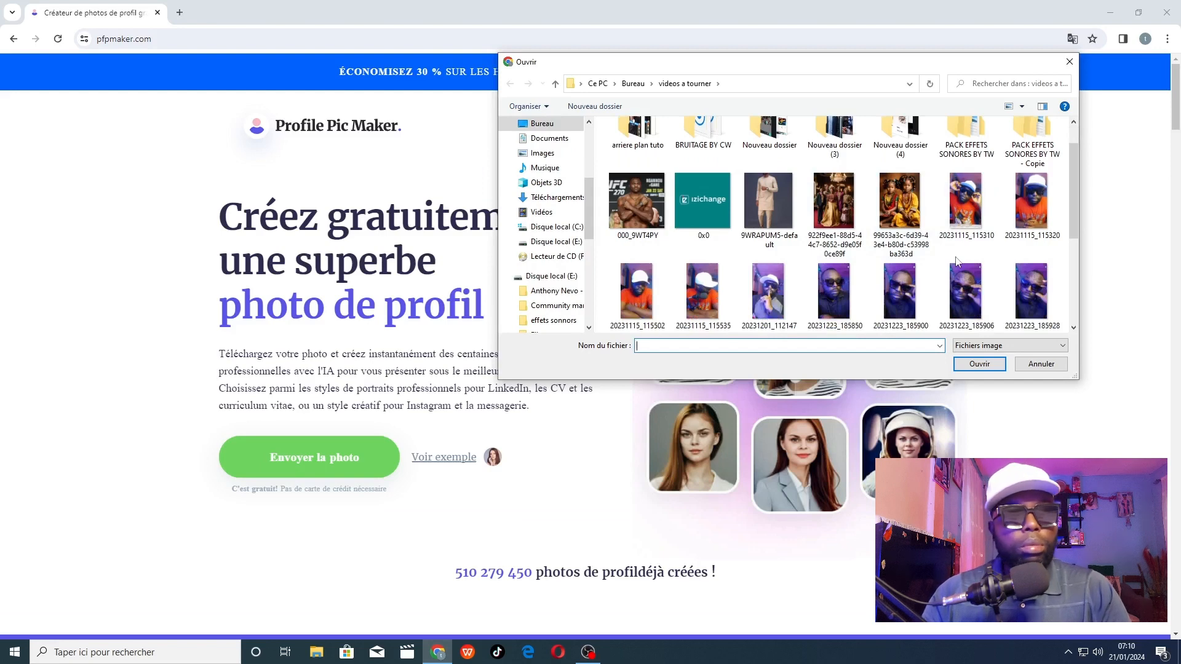
scroll(956, 262, down, 5)
scroll(957, 262, up, 3)
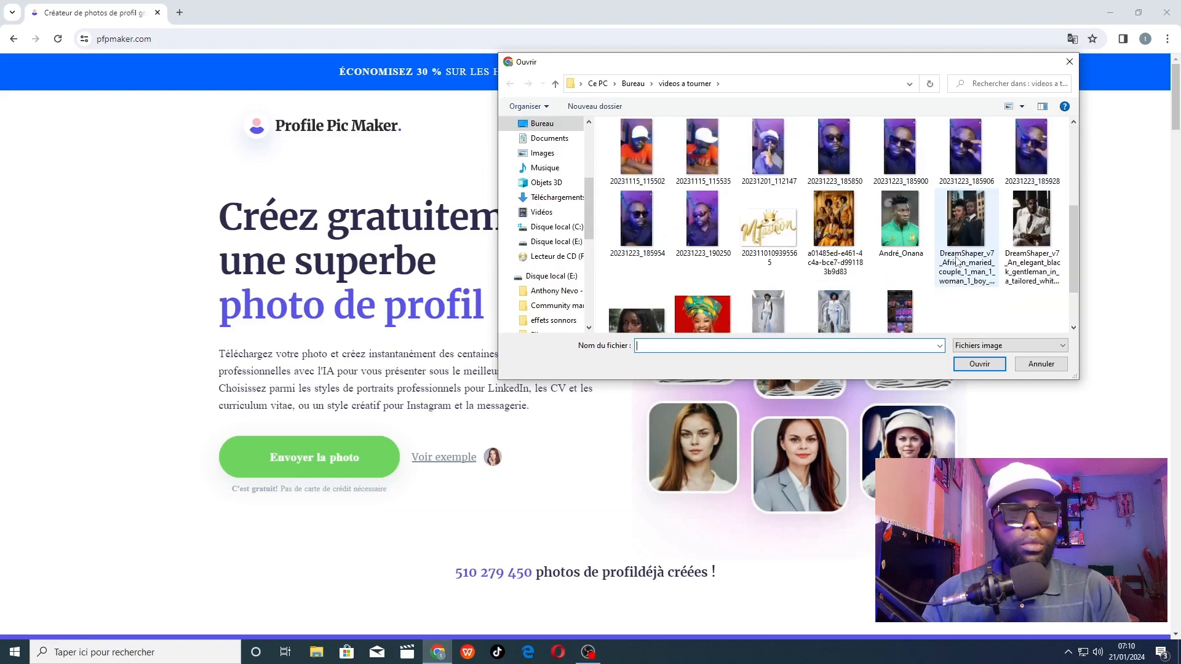
scroll(956, 262, up, 2)
scroll(957, 261, down, 1)
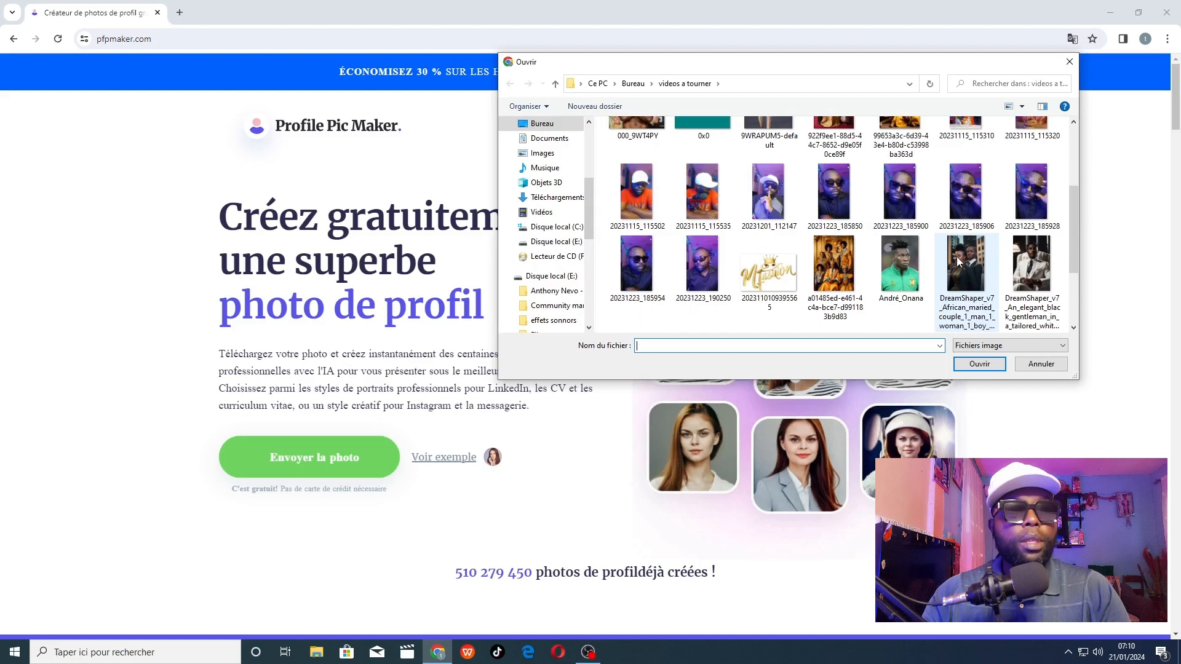
click(767, 198)
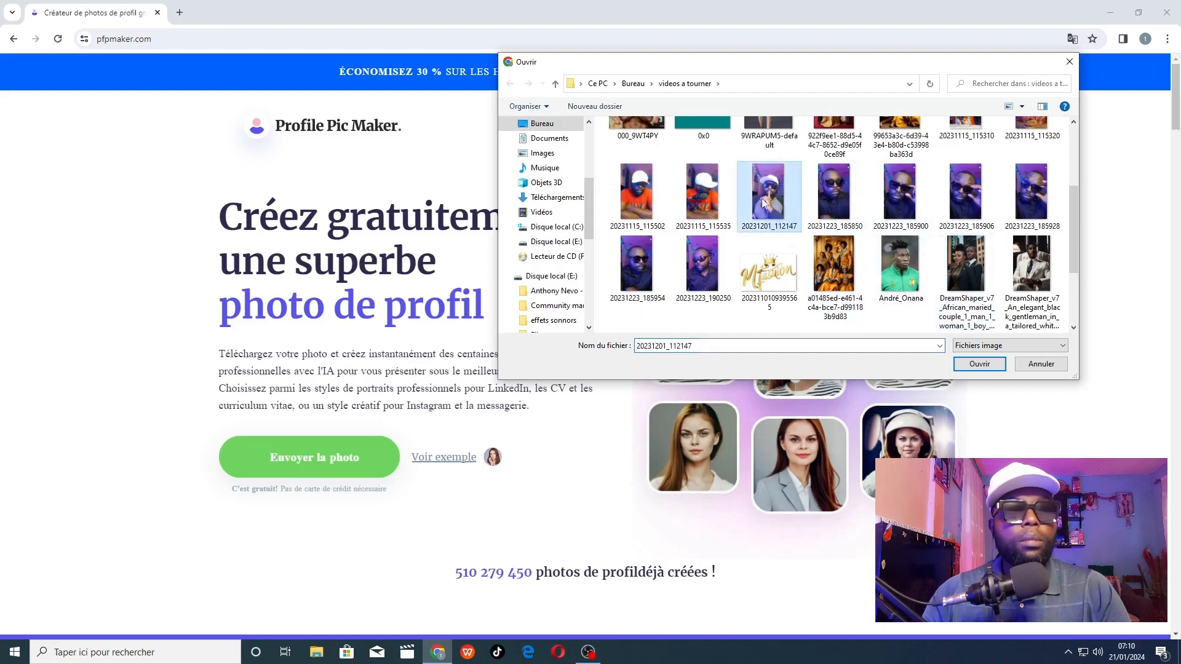
click(984, 364)
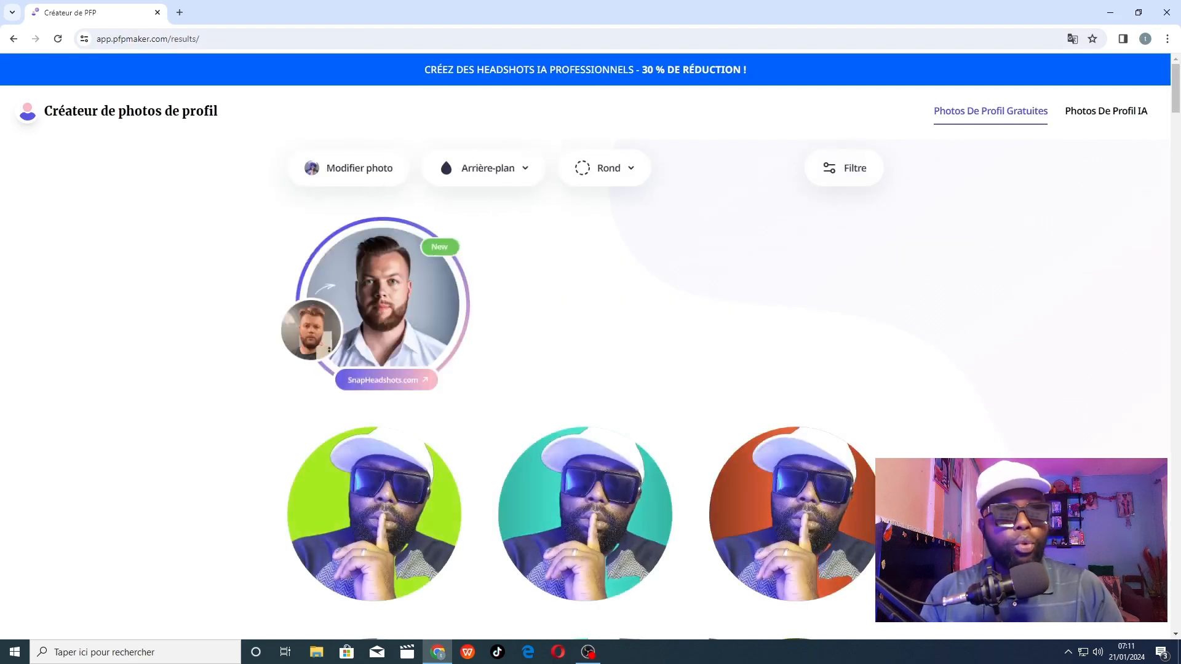
Browse the generated profile pictures and open the design with the turquoise-to-yellow zigzag background for editing.
mouse_move(628, 566)
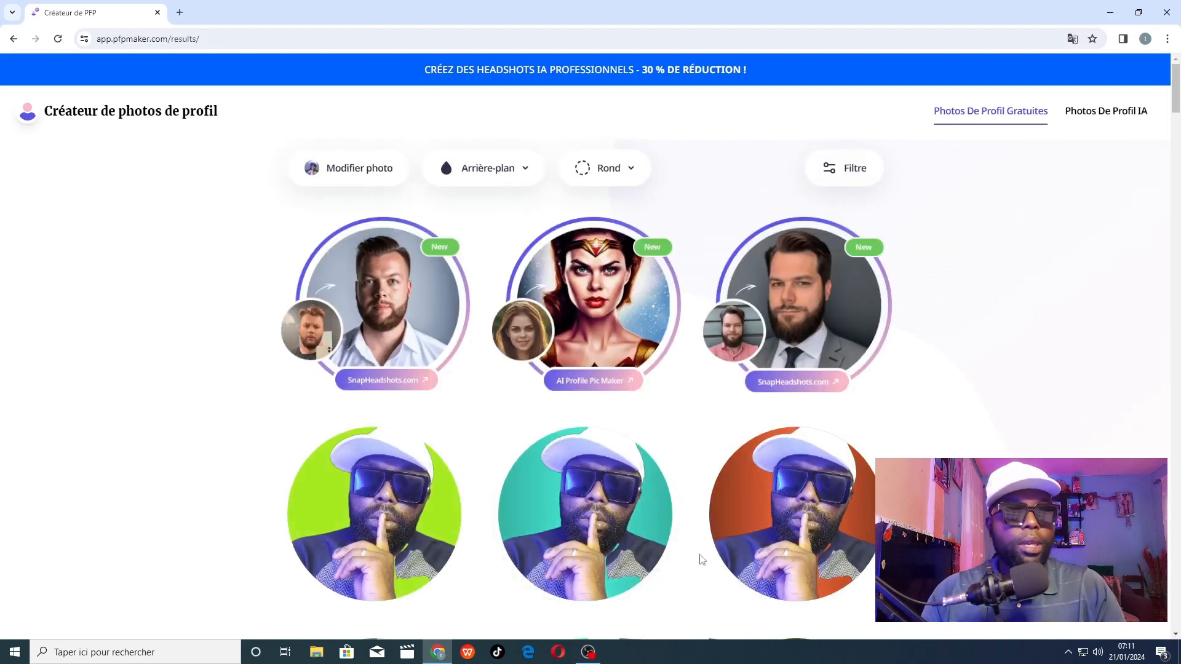
scroll(566, 362, down, 5)
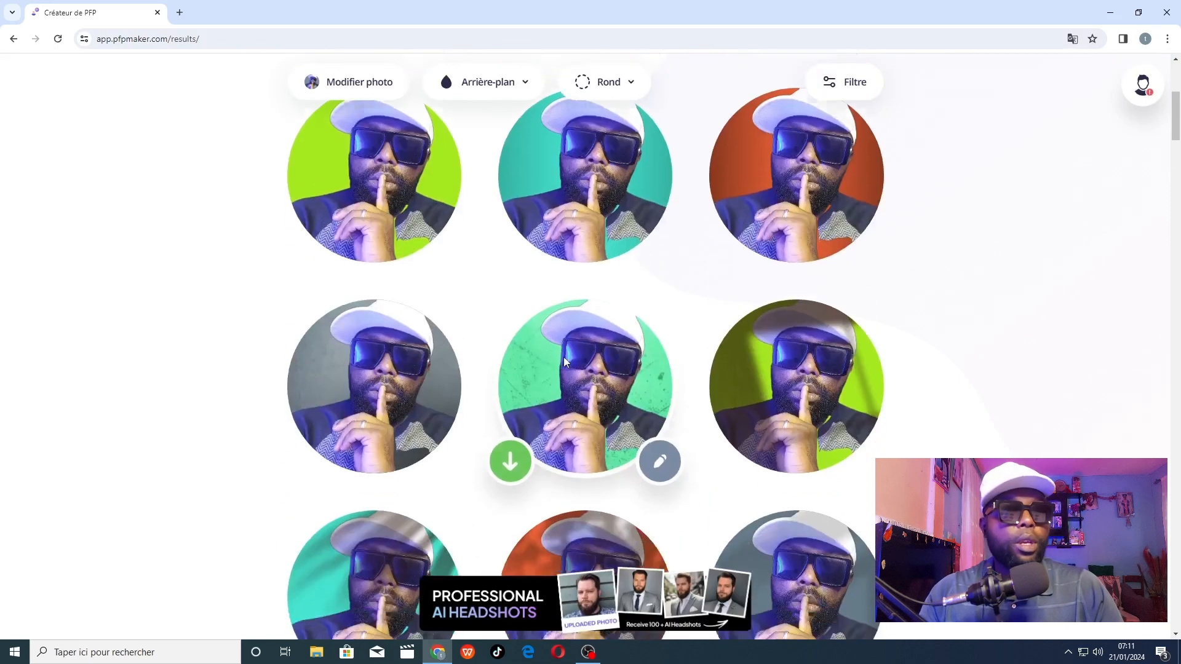
scroll(564, 362, down, 5)
scroll(631, 468, down, 11)
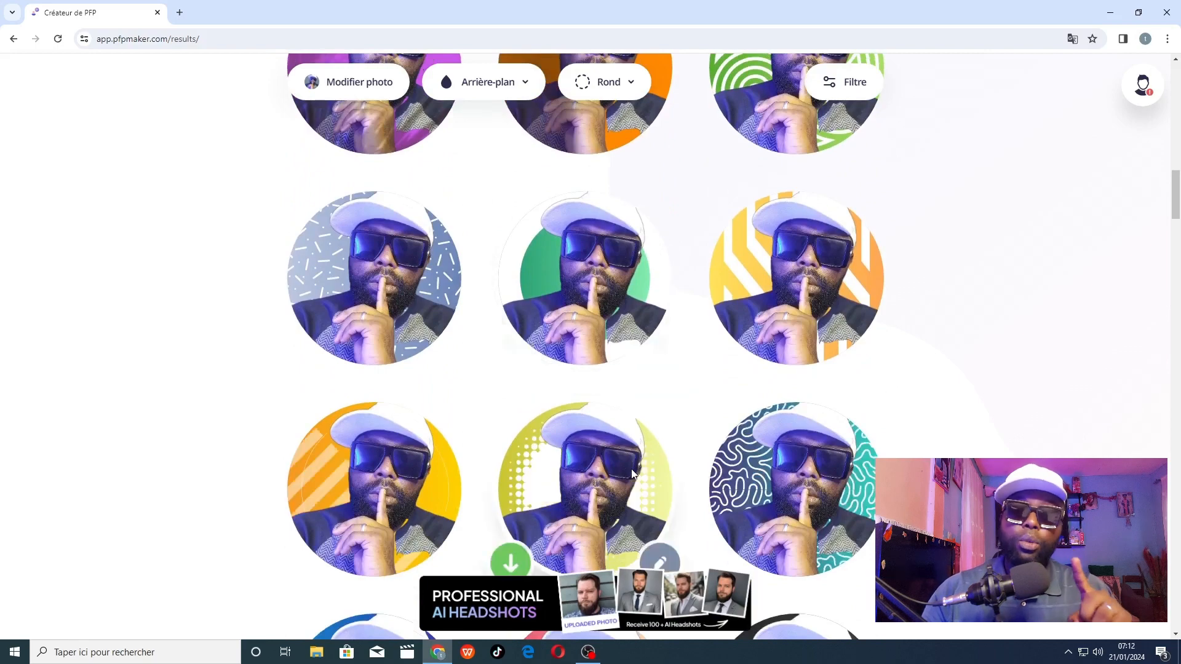
scroll(630, 468, down, 10)
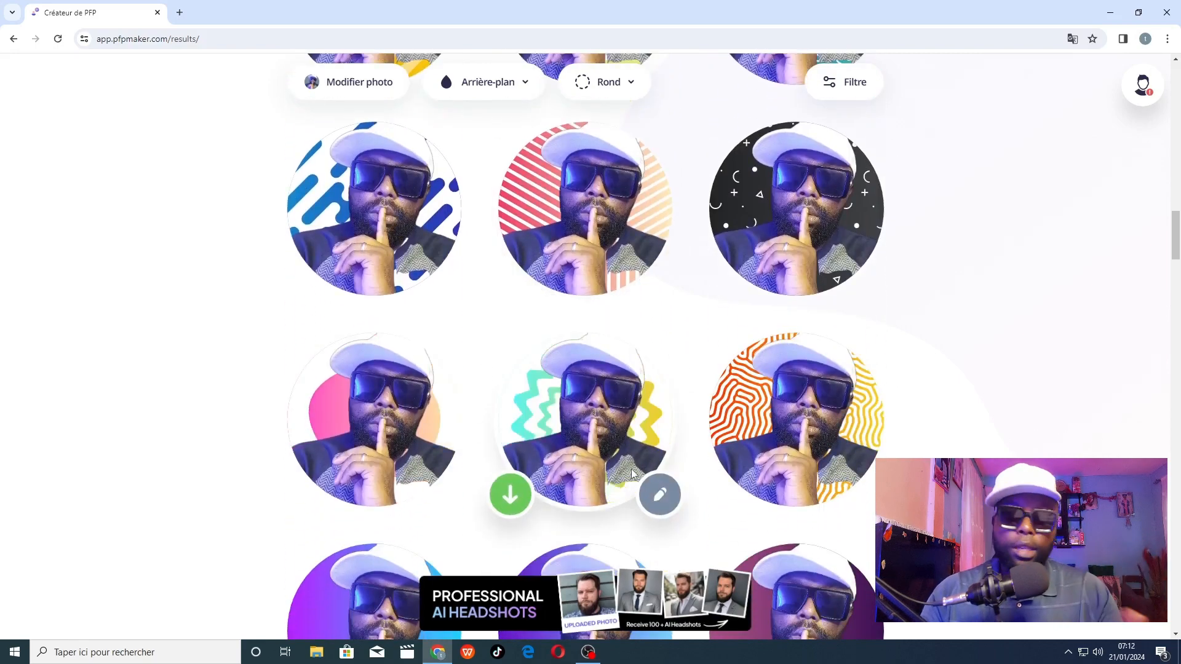
scroll(633, 474, down, 2)
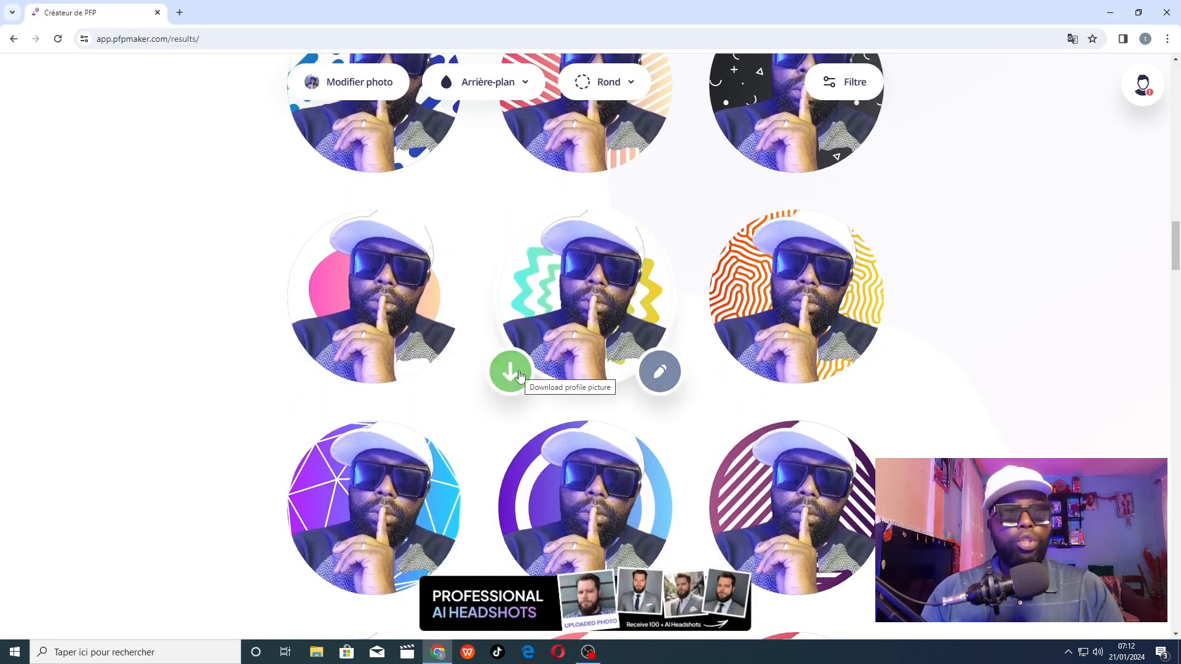
click(663, 371)
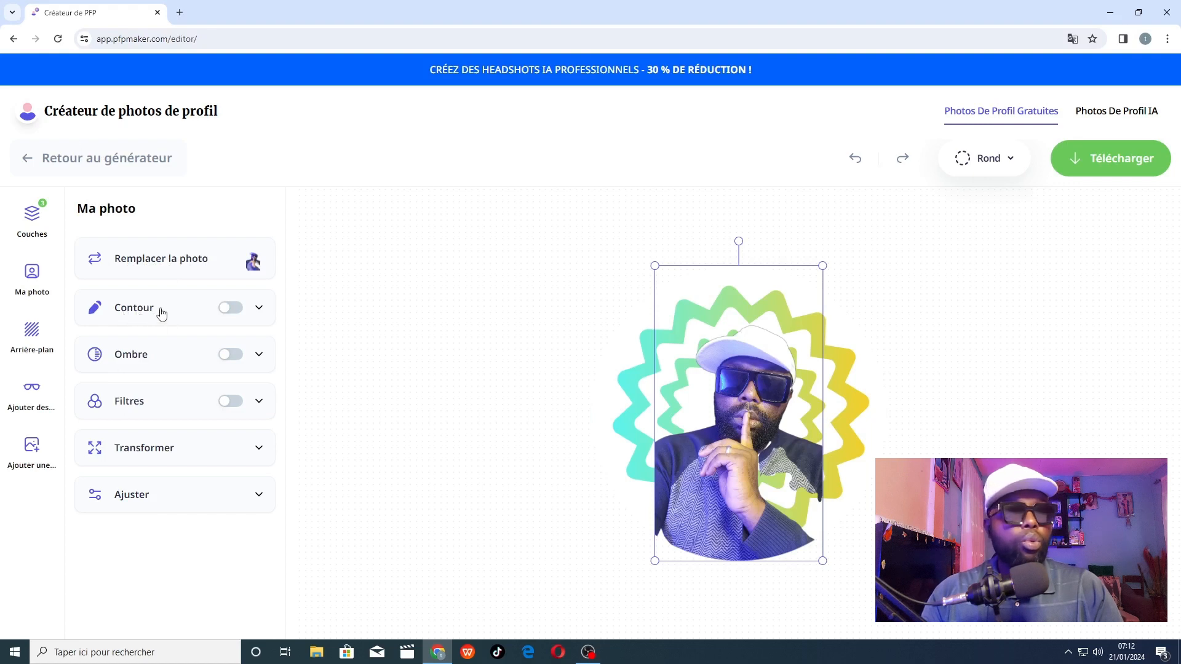
Give the photo a white outline with a width of 4 and turn on its shadow.
click(232, 309)
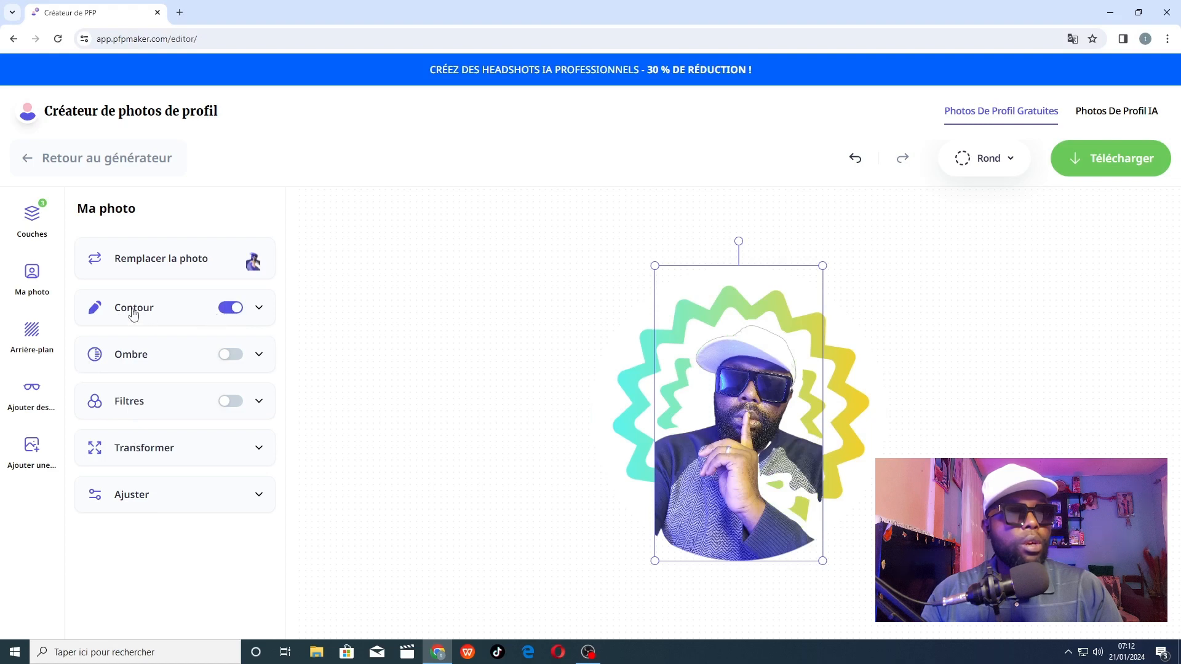
click(259, 308)
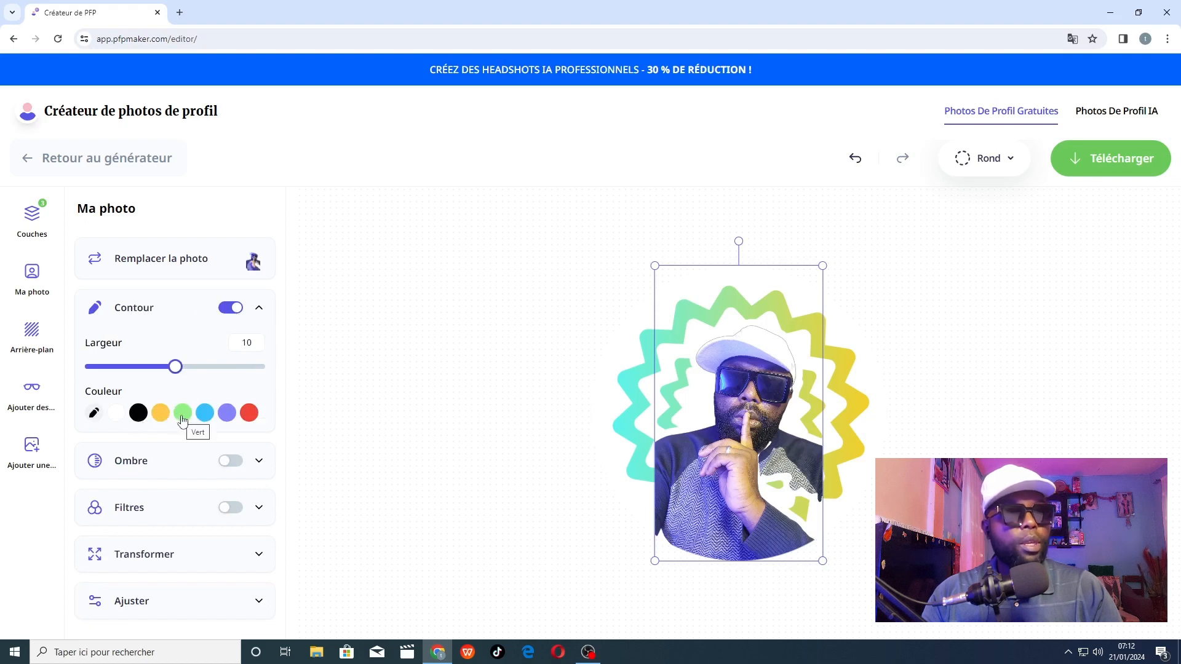
click(249, 415)
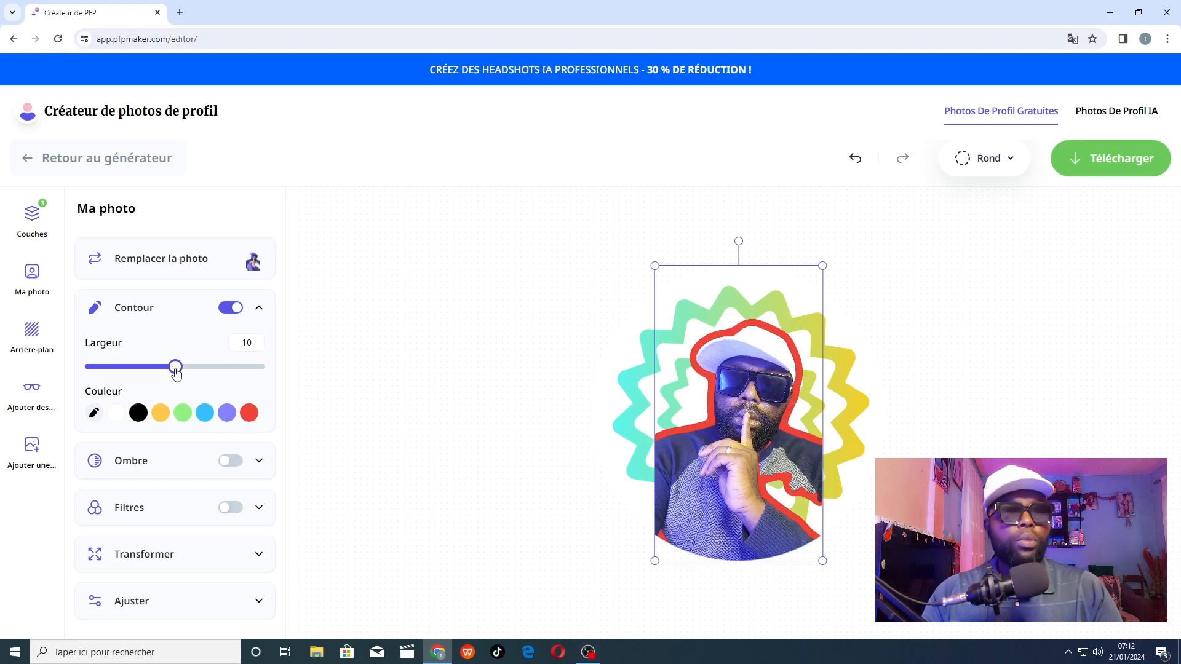
drag(176, 372, 126, 386)
click(137, 413)
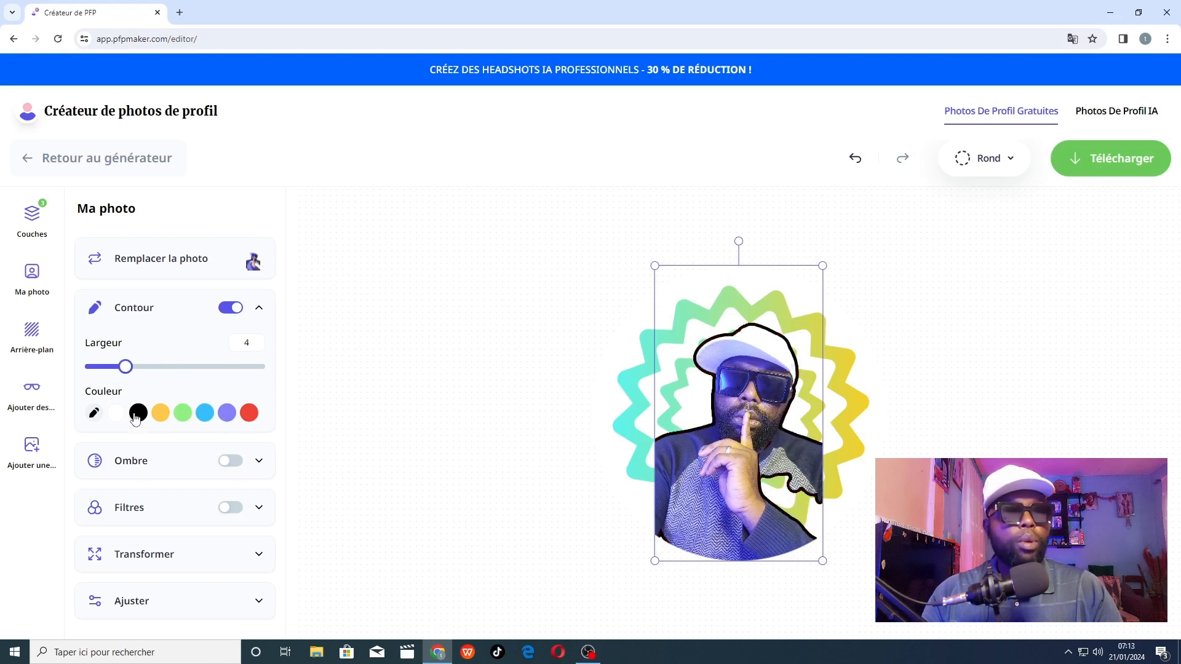
click(114, 414)
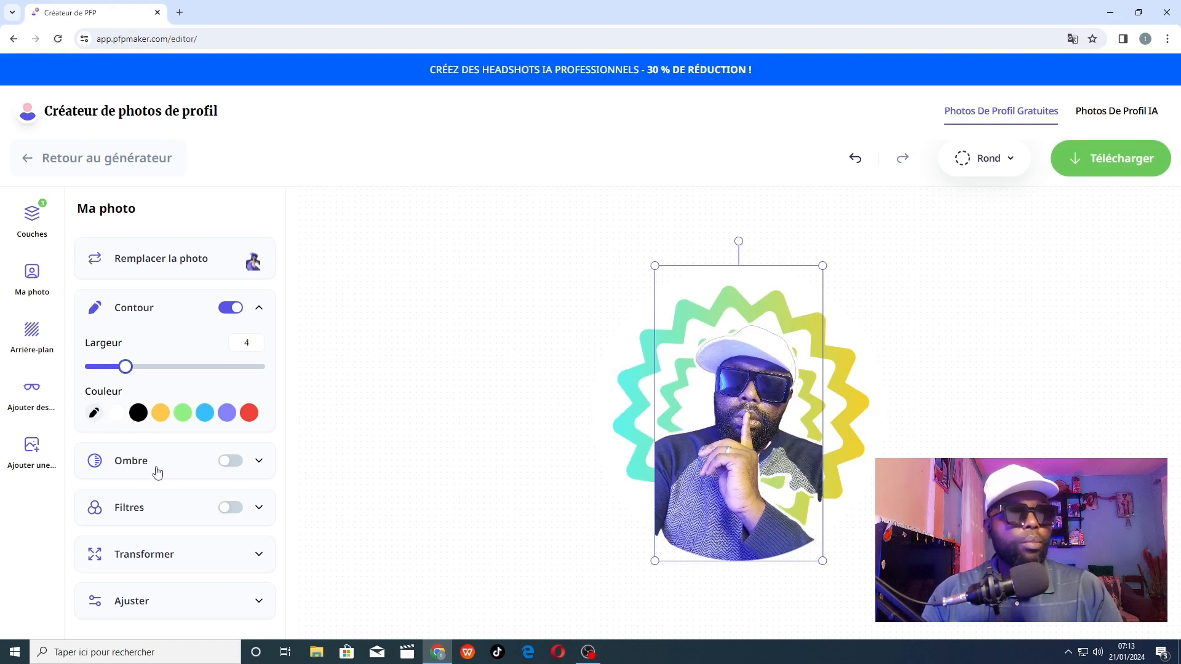
click(228, 470)
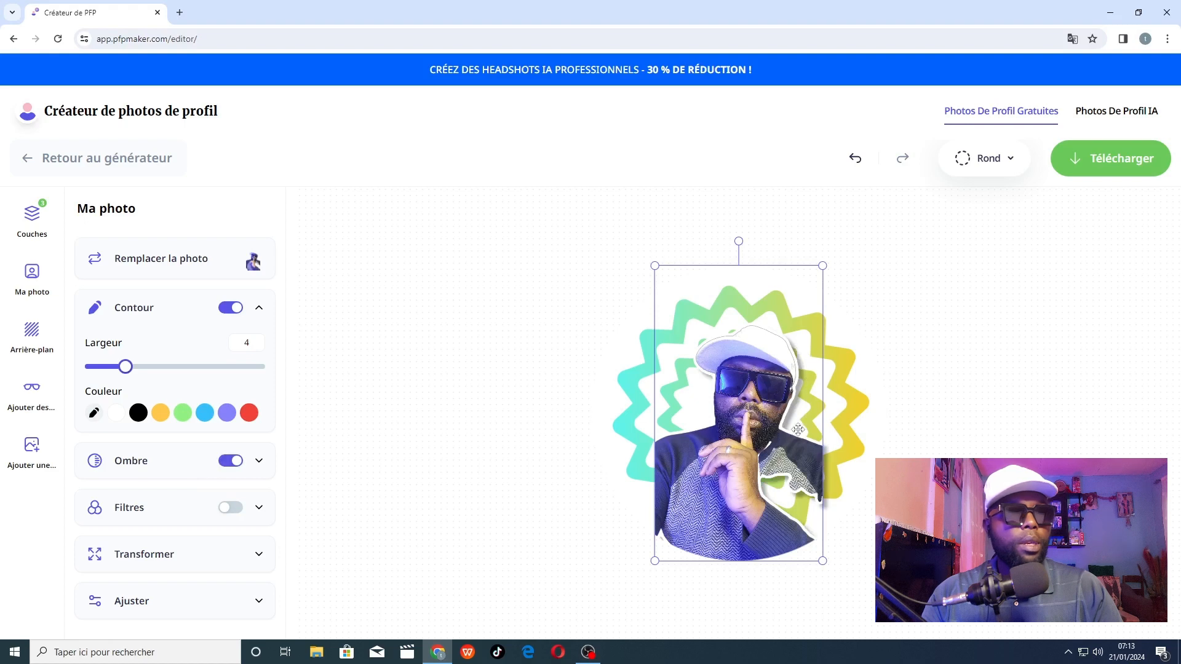
Try several different filters on the photo and switch the filters off again.
click(230, 514)
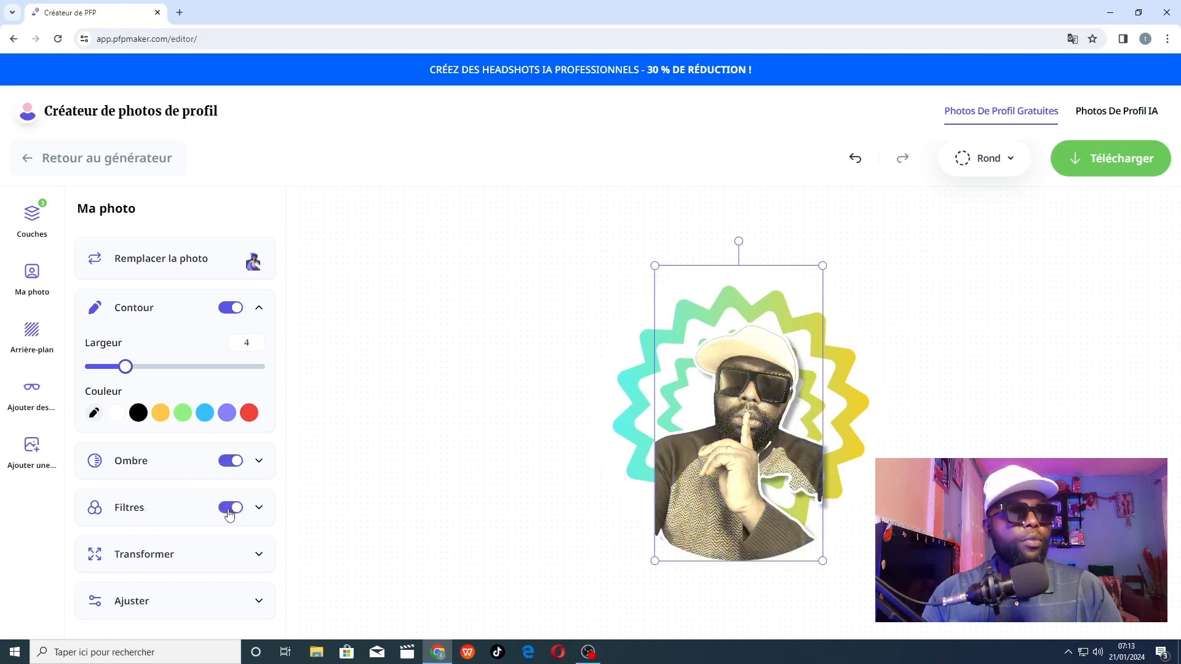
click(259, 510)
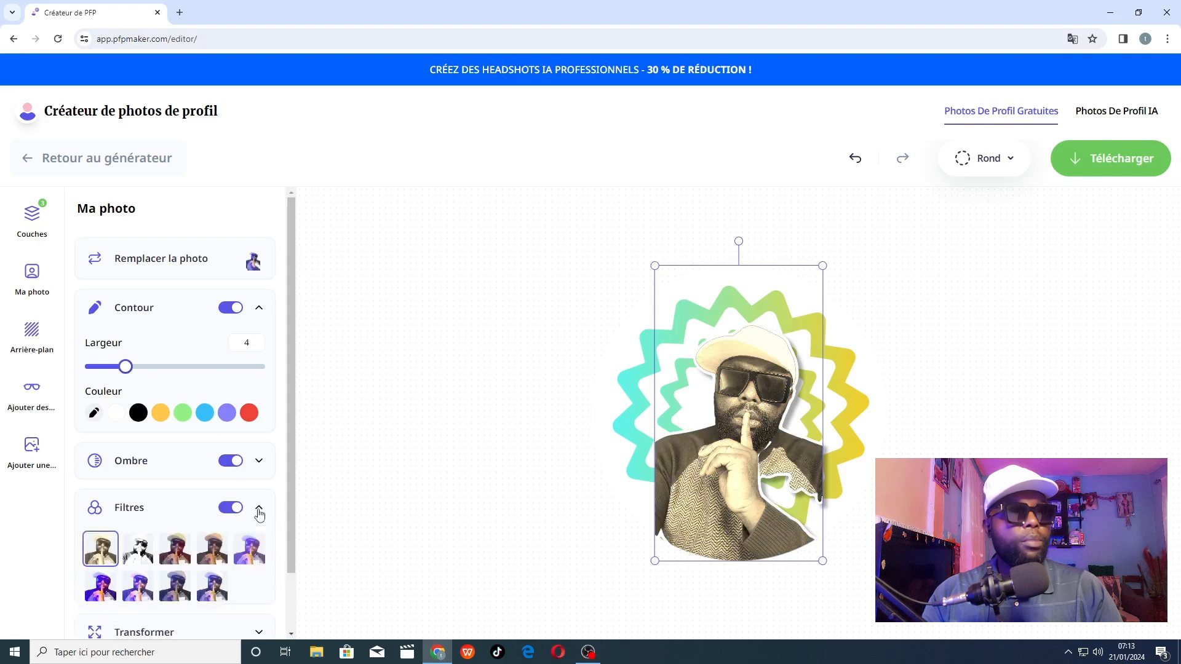
scroll(259, 514, down, 2)
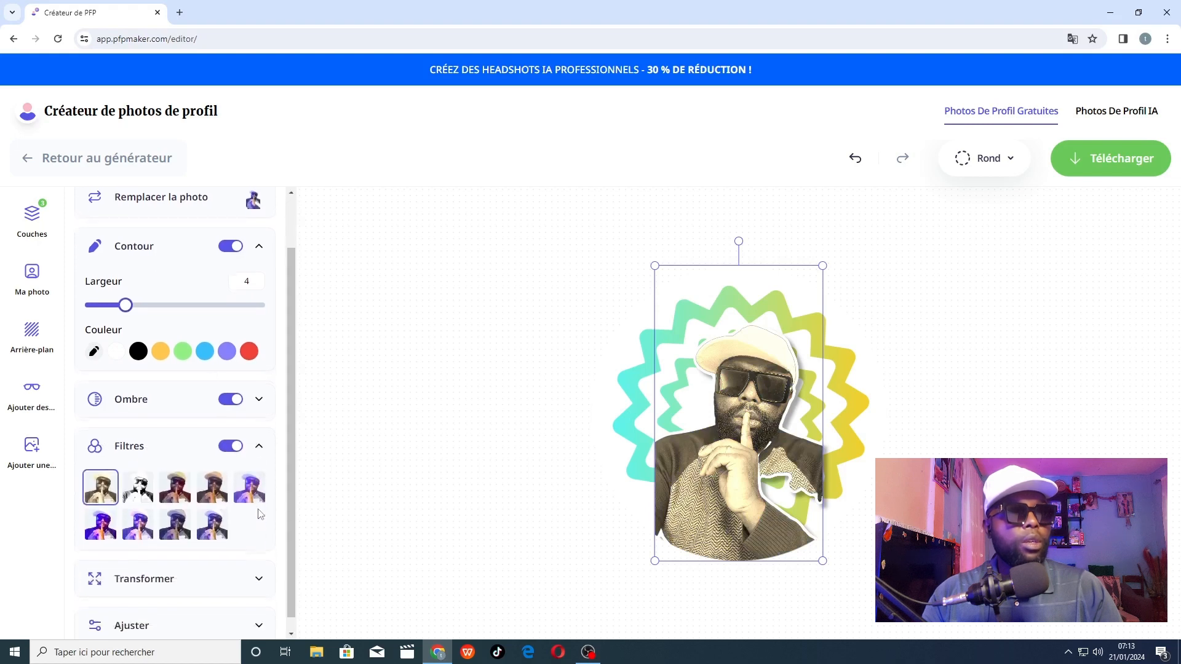
click(183, 481)
click(208, 483)
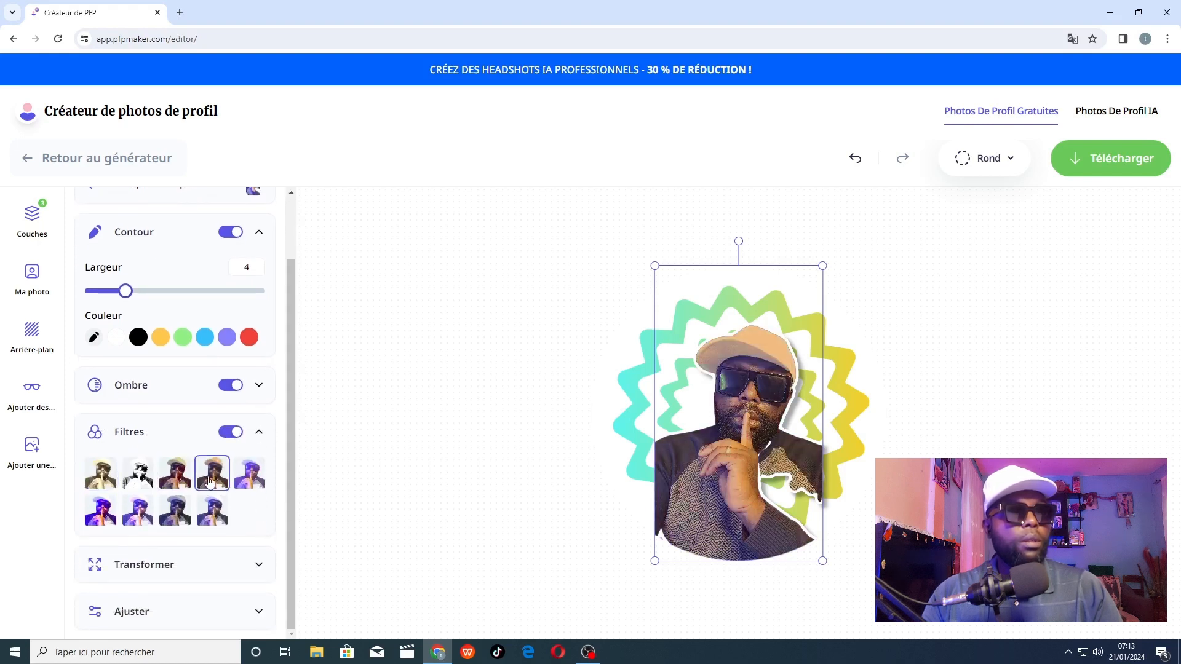
click(264, 489)
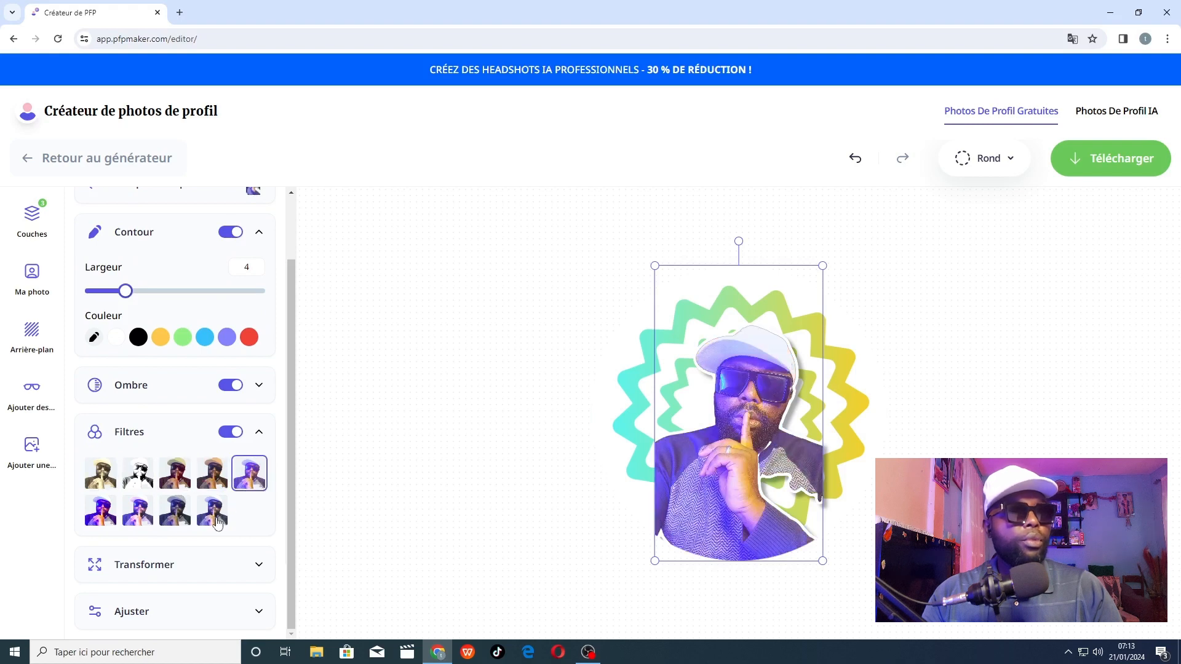
click(137, 510)
click(100, 511)
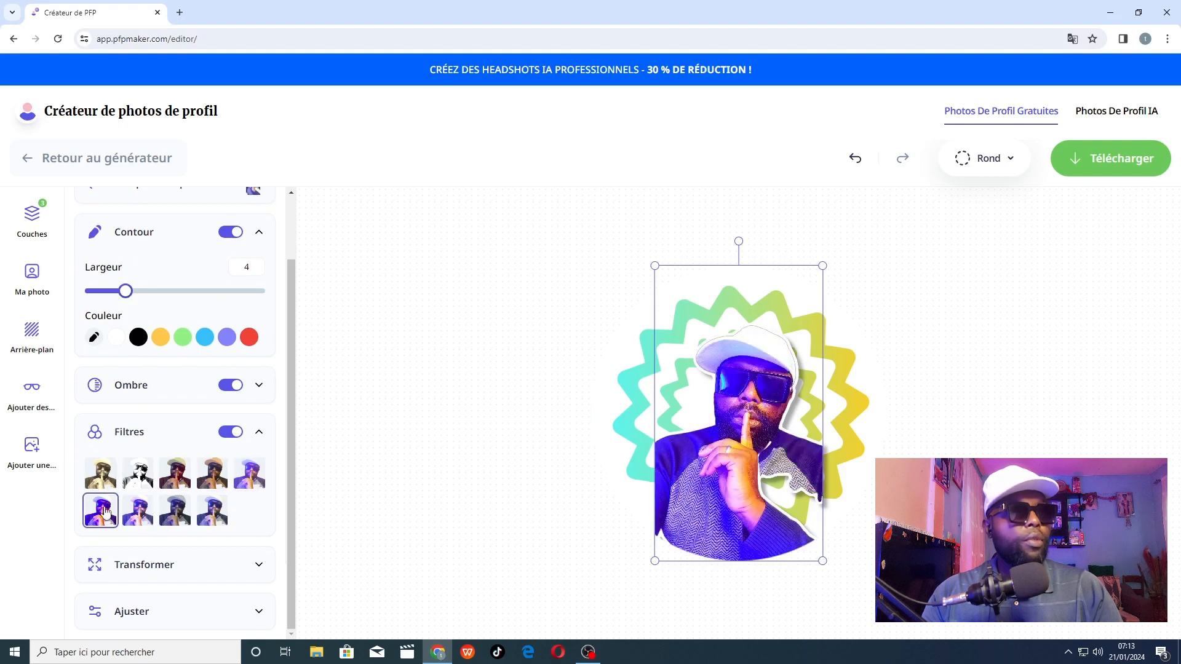
click(240, 438)
click(259, 433)
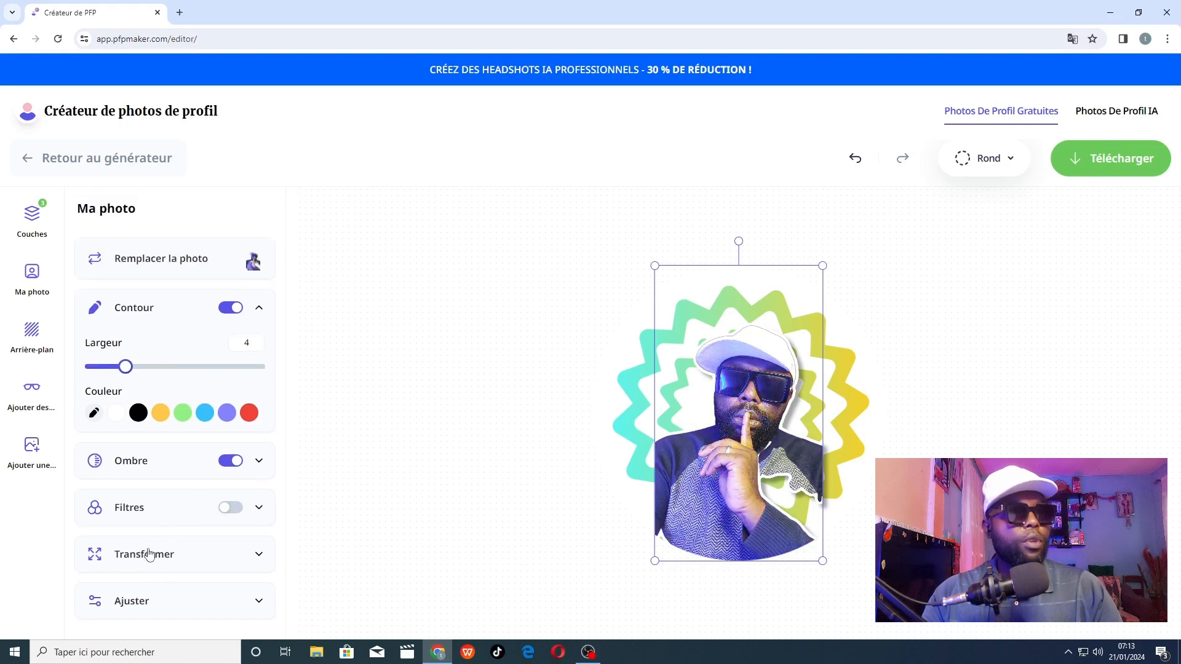
Set the photo's enlargement to 89 and tilt it slightly clockwise.
click(258, 554)
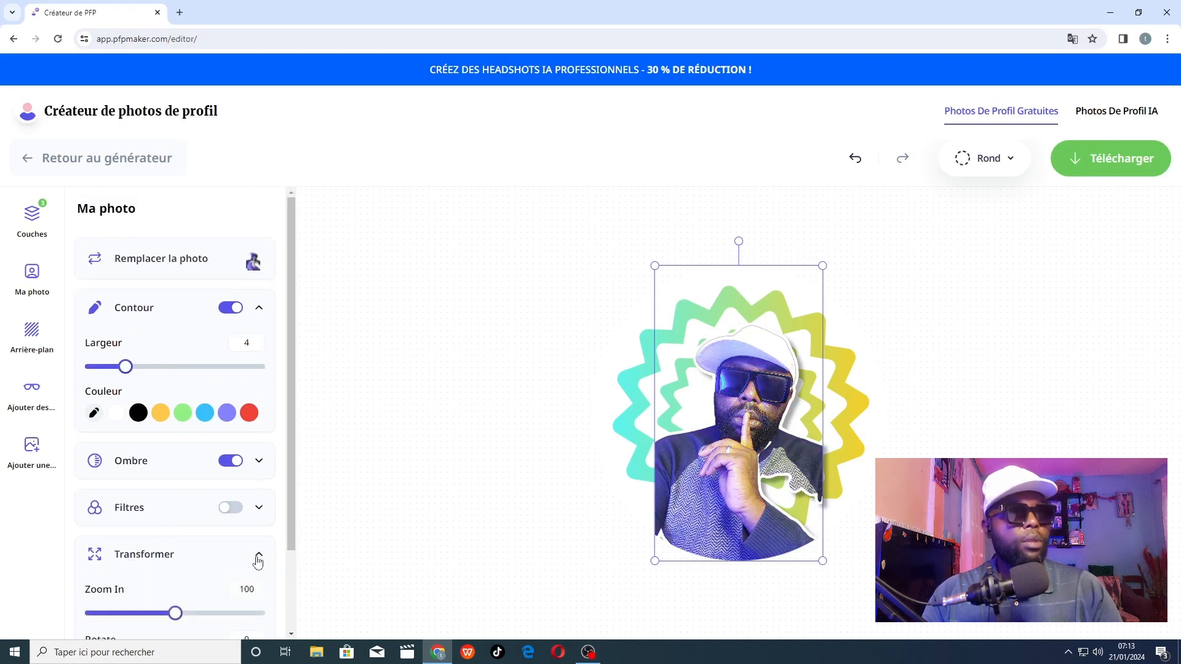
scroll(259, 559, down, 2)
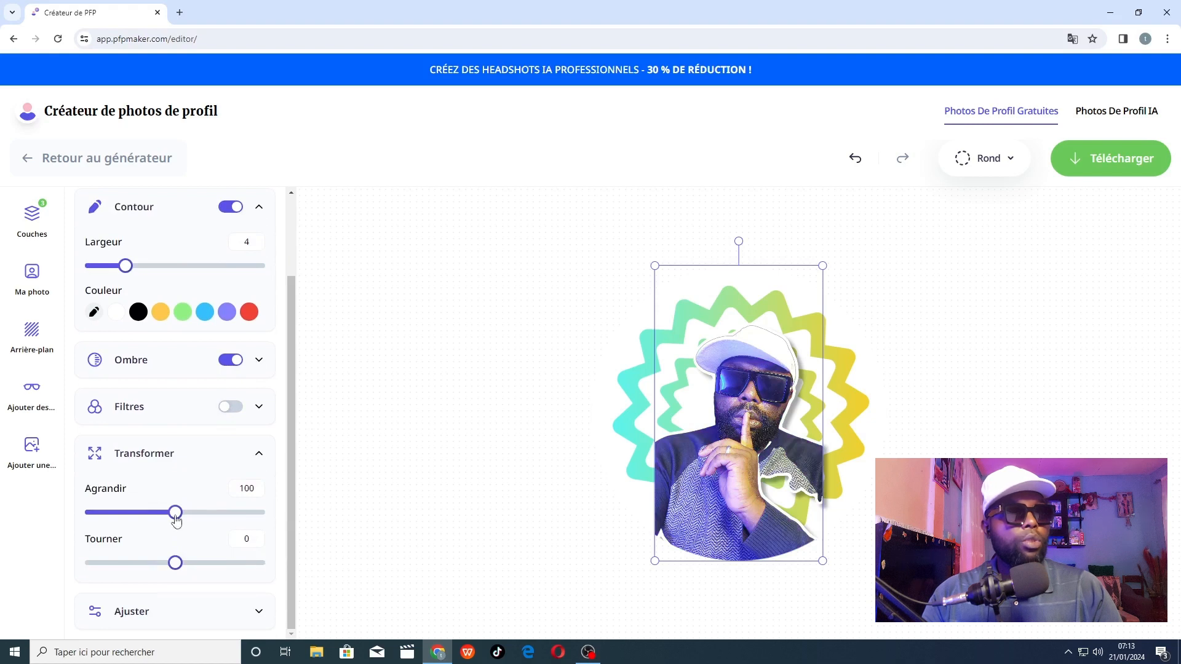
mouse_move(175, 513)
mouse_down()
mouse_move(207, 519)
mouse_move(169, 522)
mouse_up()
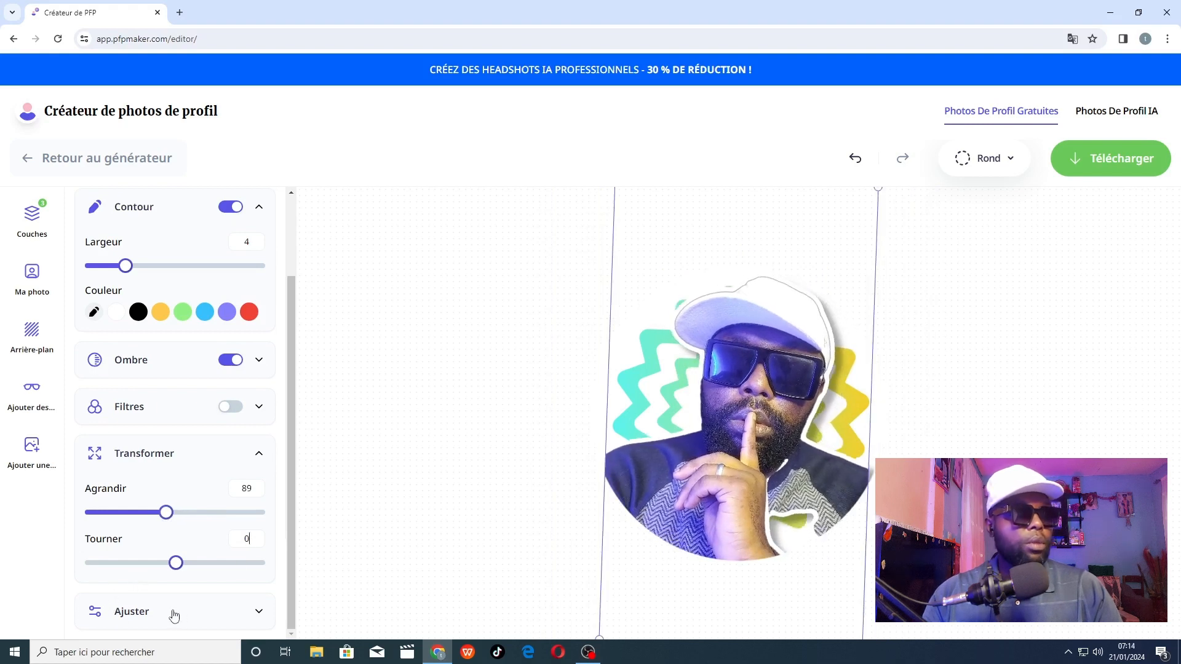
Adjust the photo's saturation slightly.
click(259, 612)
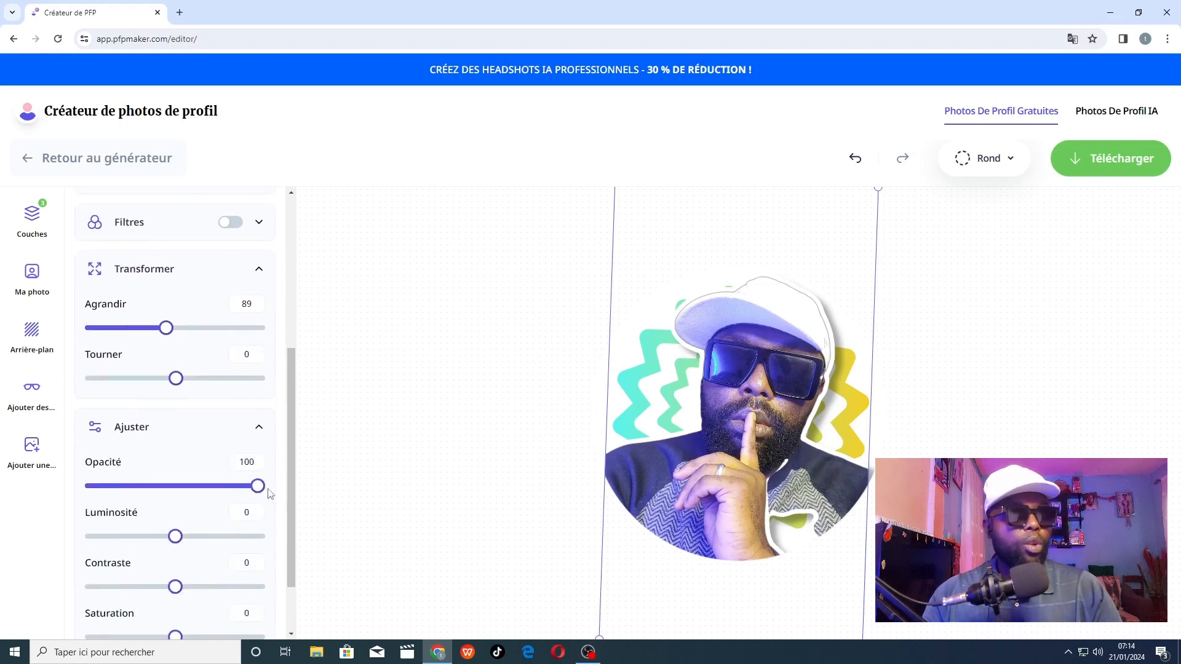
scroll(184, 544, down, 2)
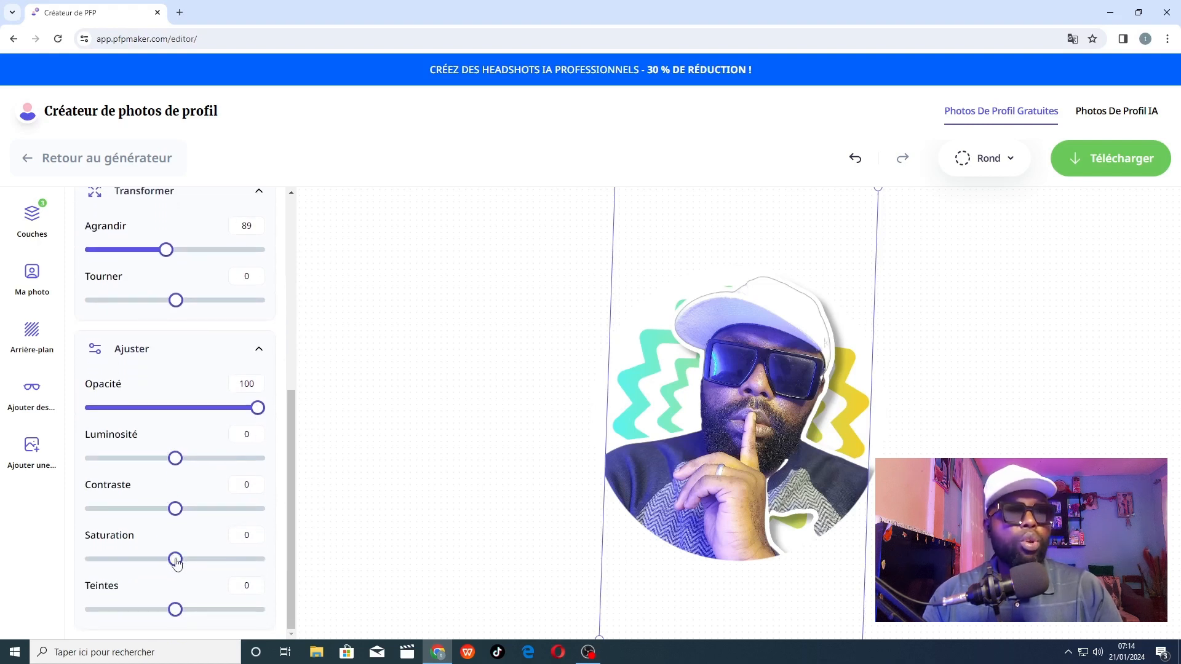
mouse_move(176, 560)
mouse_down()
mouse_move(208, 560)
mouse_move(164, 560)
mouse_move(187, 575)
mouse_up()
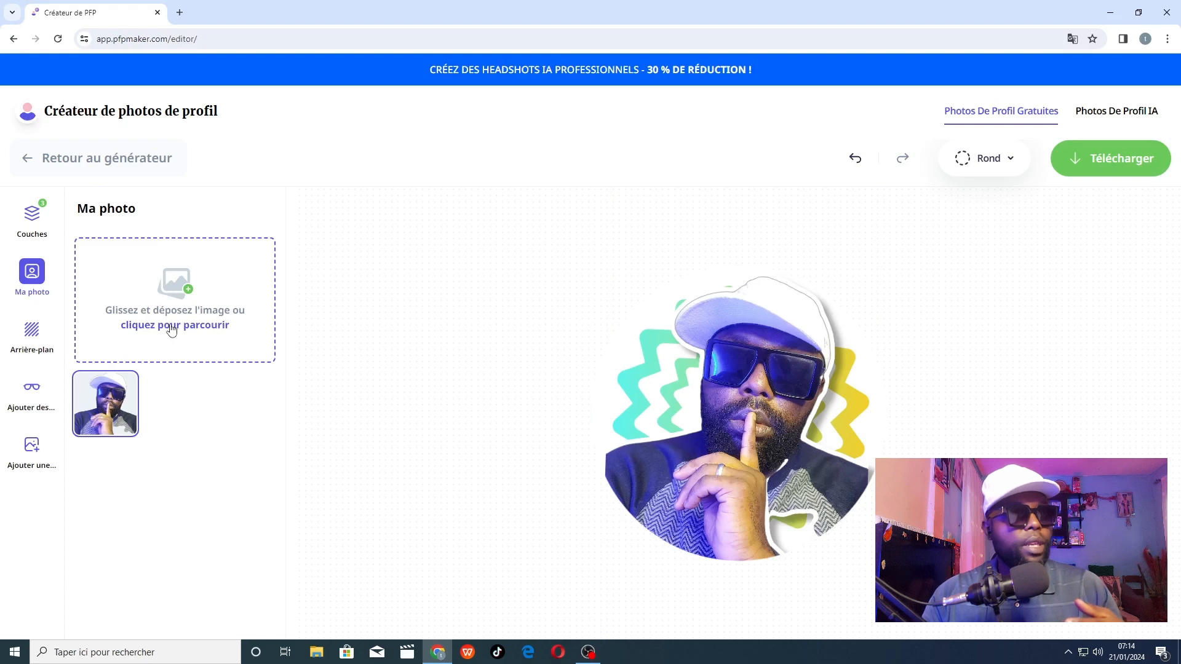
Try grey, lime green, purple and dark indigo as solid colours for the background.
click(32, 331)
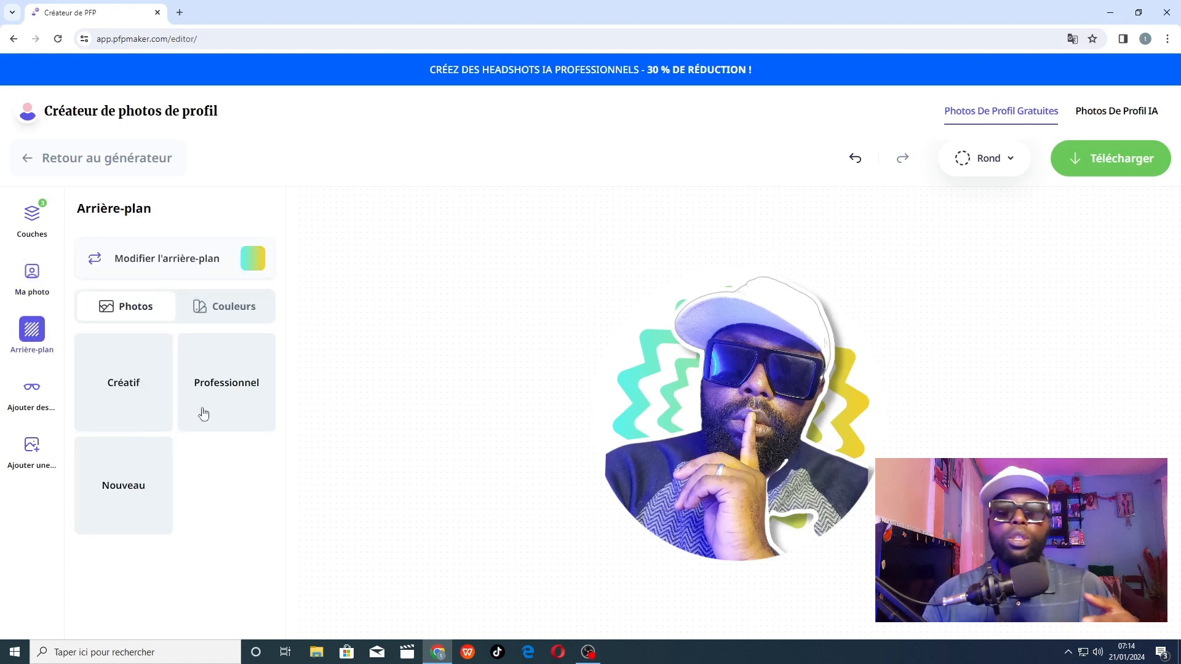
click(183, 261)
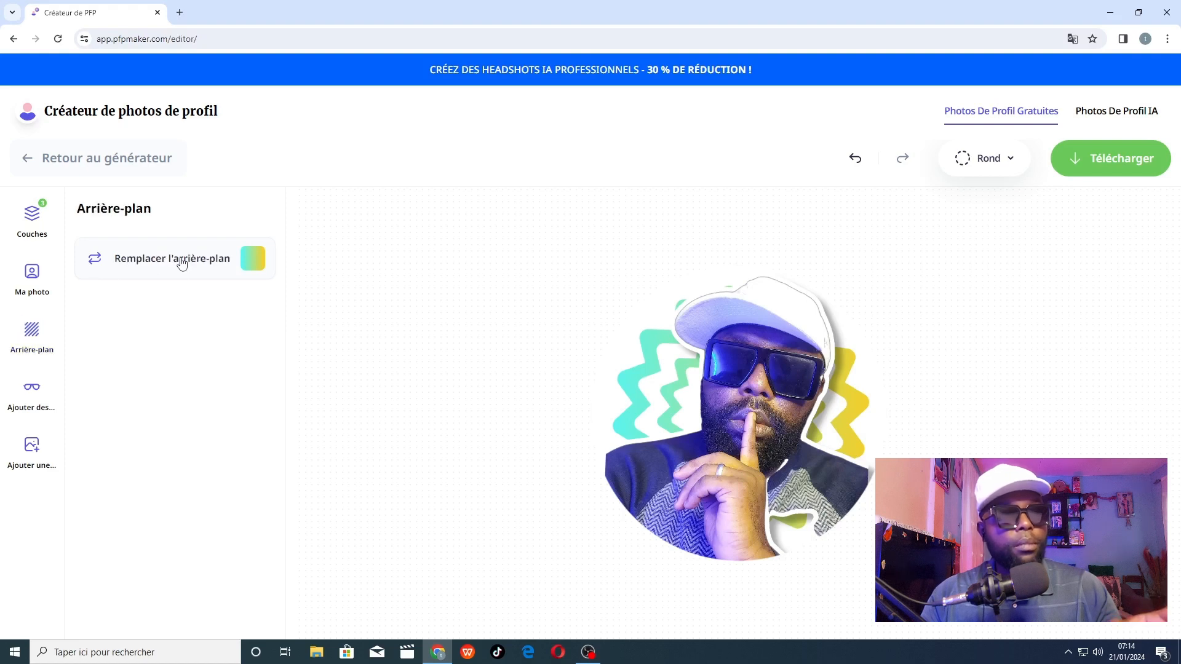
click(254, 259)
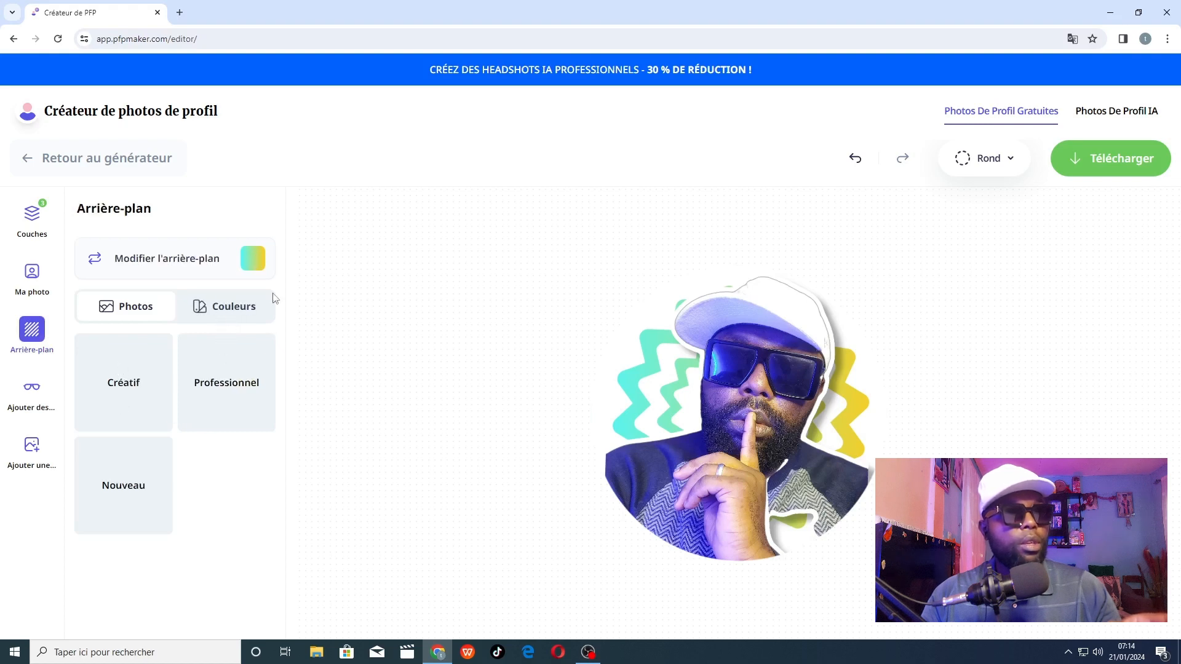
click(232, 307)
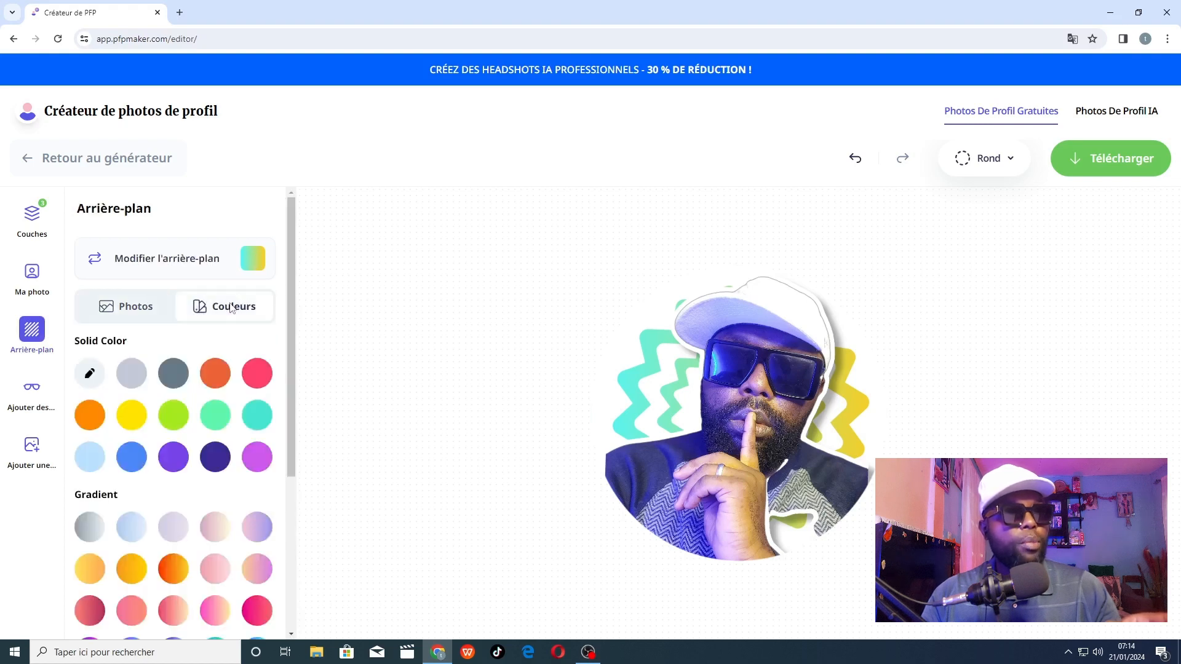
click(178, 375)
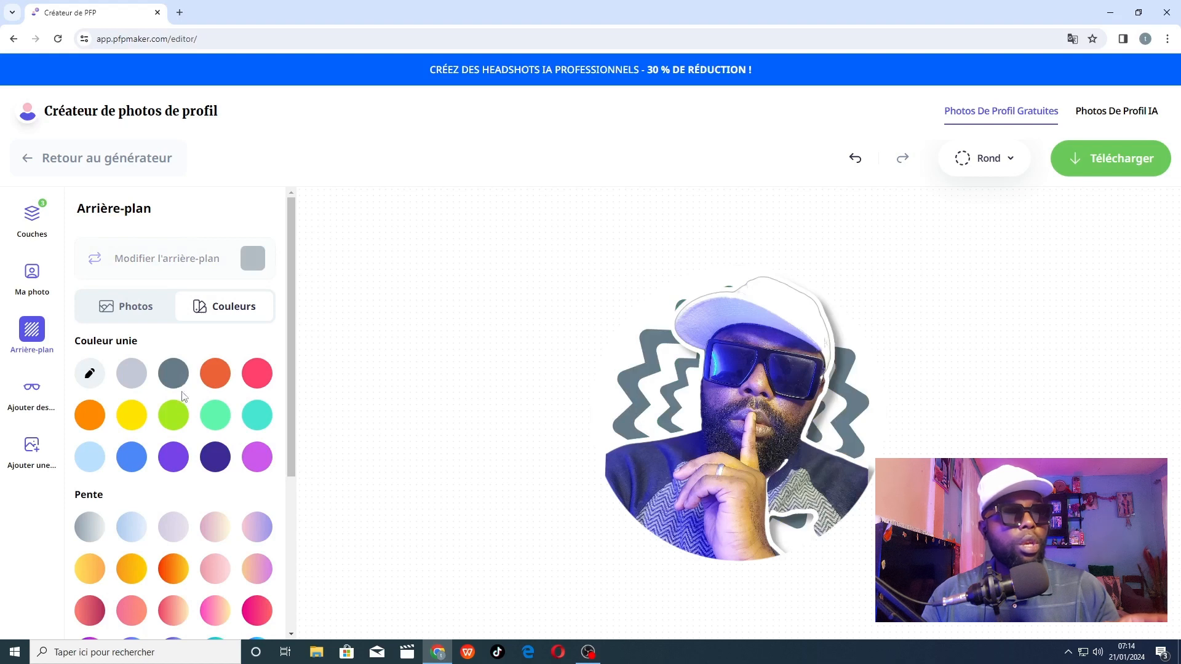
click(172, 415)
click(179, 460)
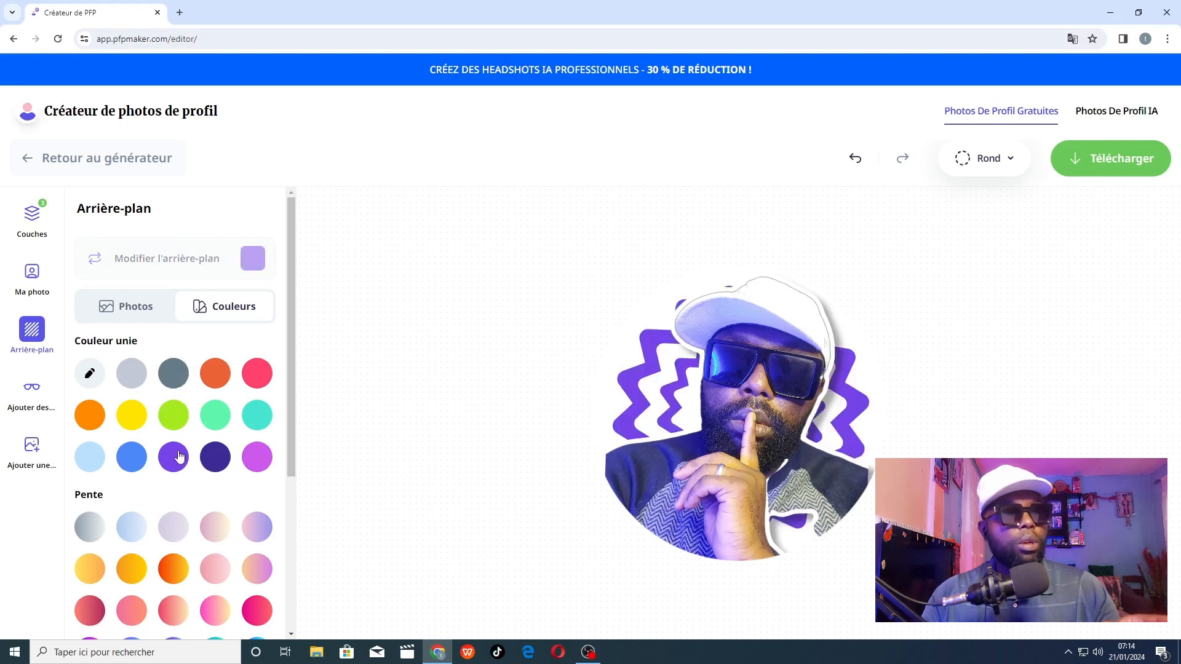
click(217, 458)
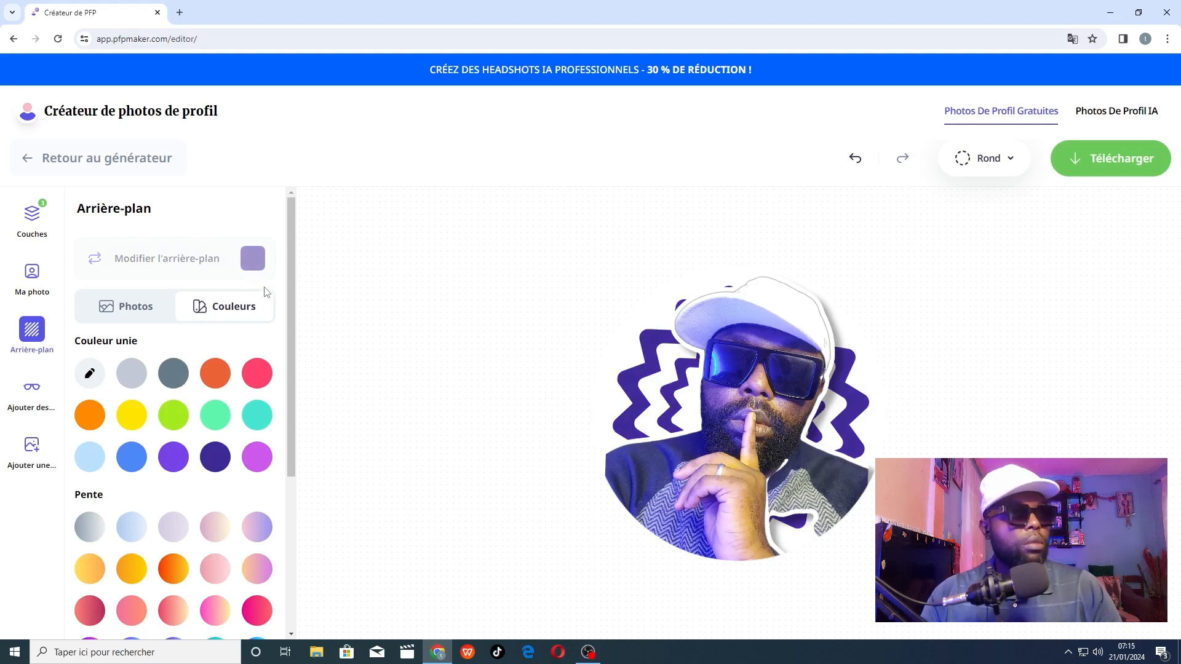
Try several Créatif photos as the background and settle on the pink and orange neon ring on black.
click(156, 307)
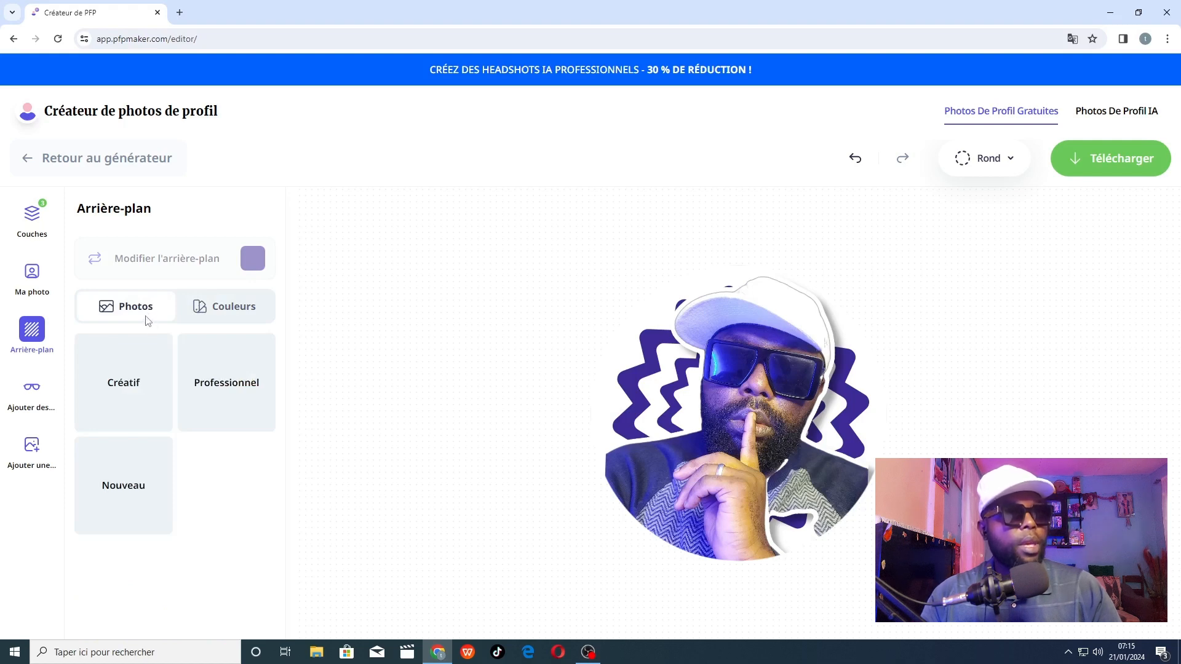
click(133, 399)
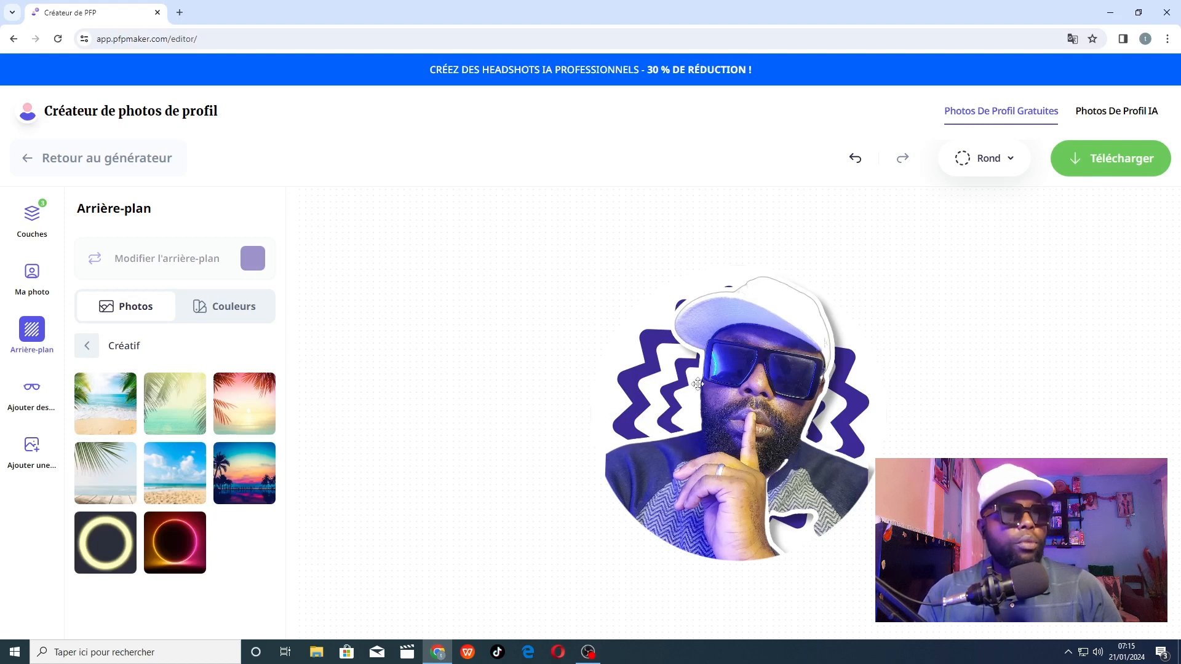
click(240, 401)
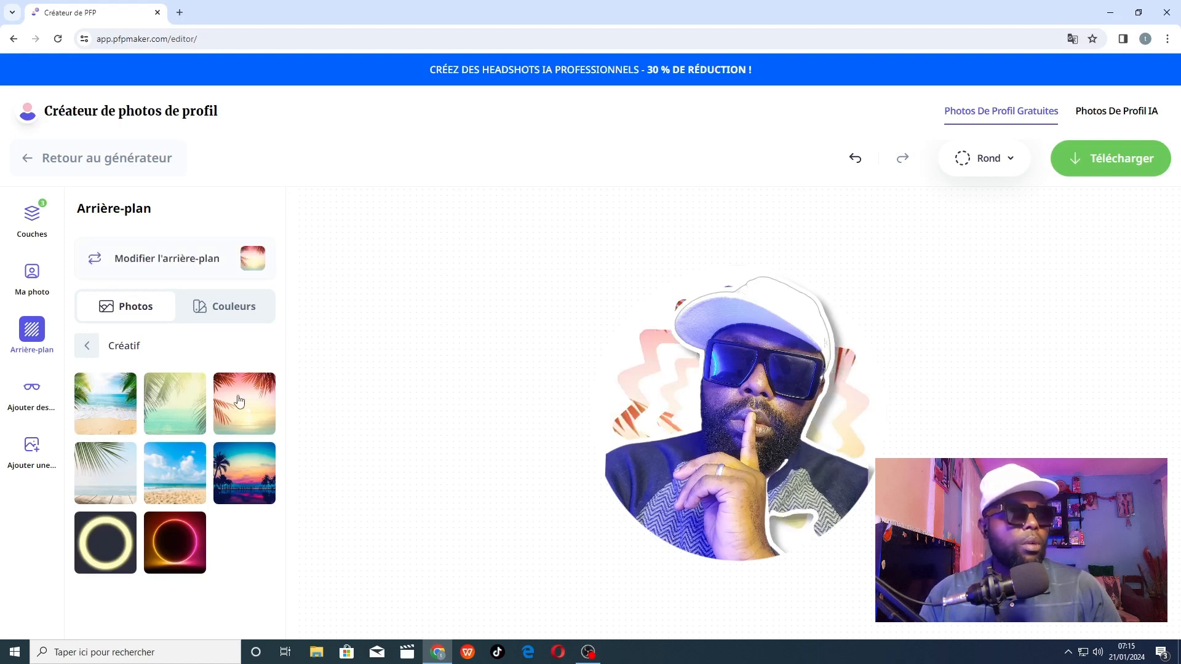
click(192, 476)
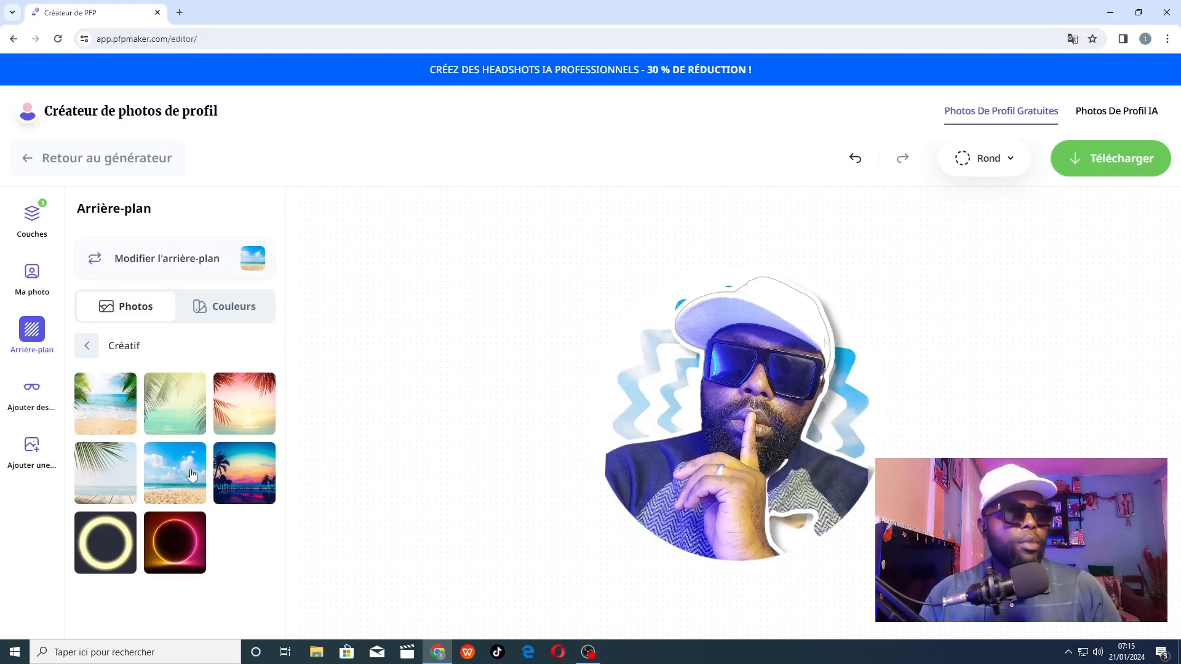
click(182, 535)
click(247, 481)
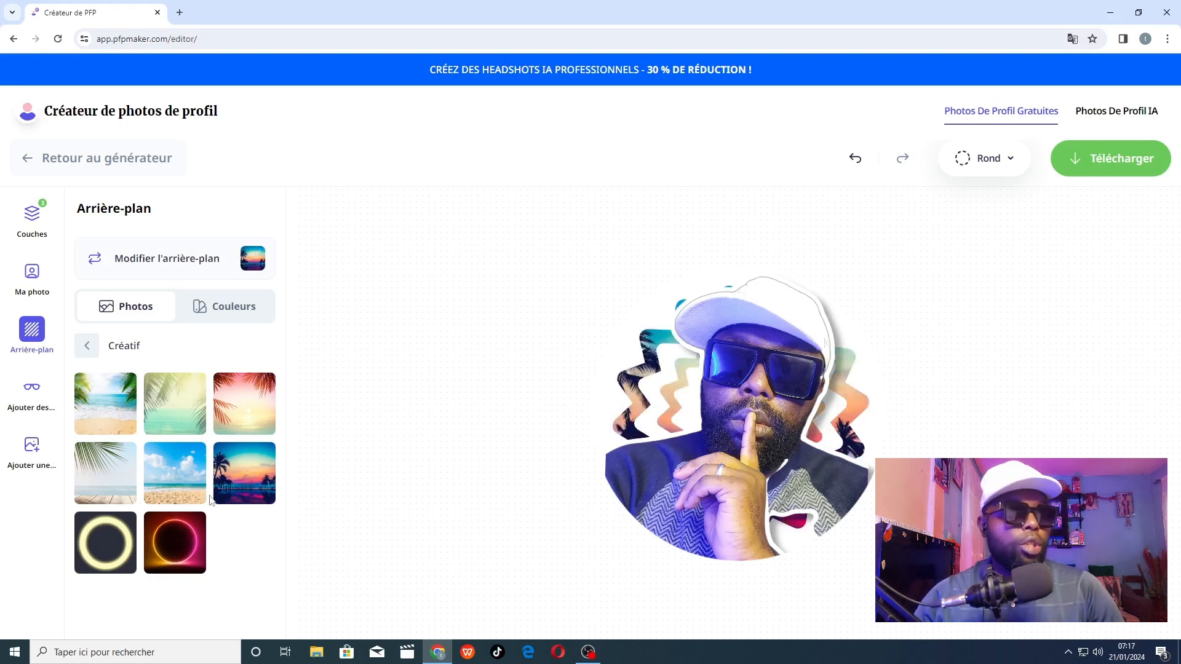
click(186, 528)
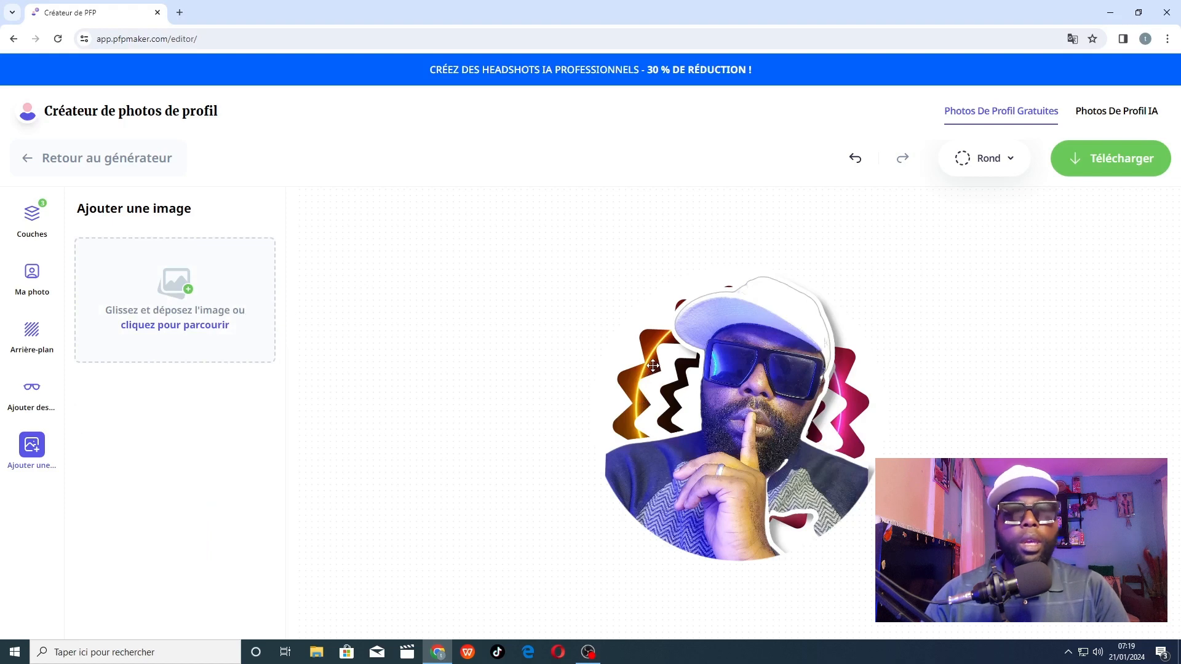
Download the finished round profile picture and open the downloaded file profile-pic.png.
click(1100, 165)
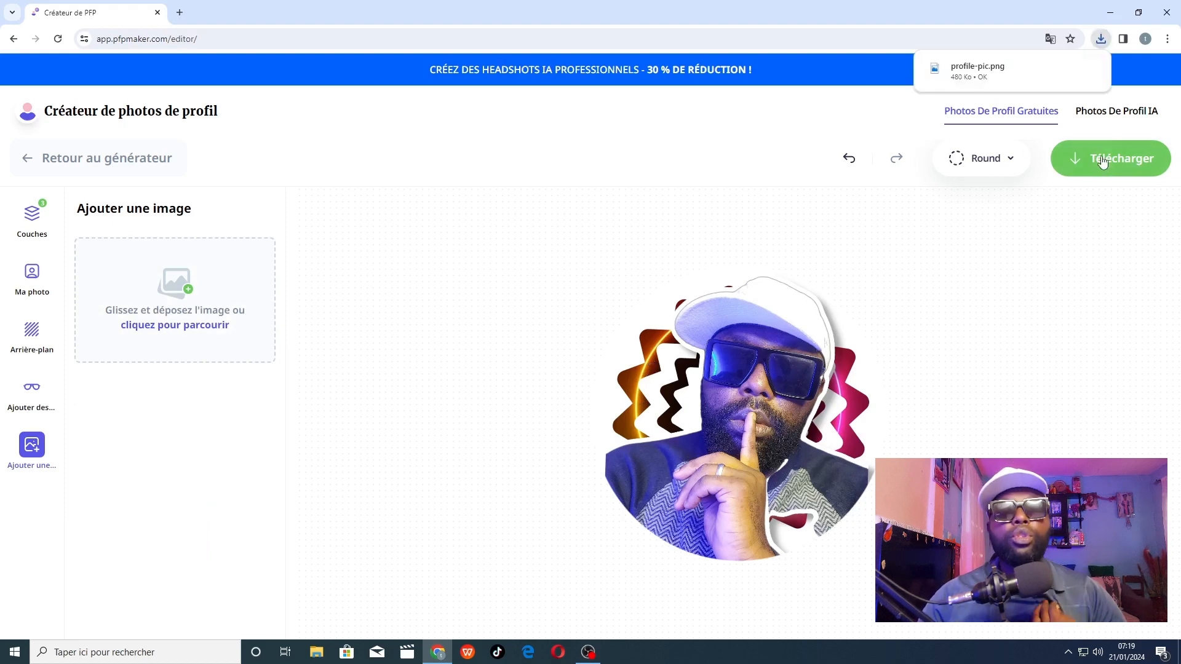
click(986, 73)
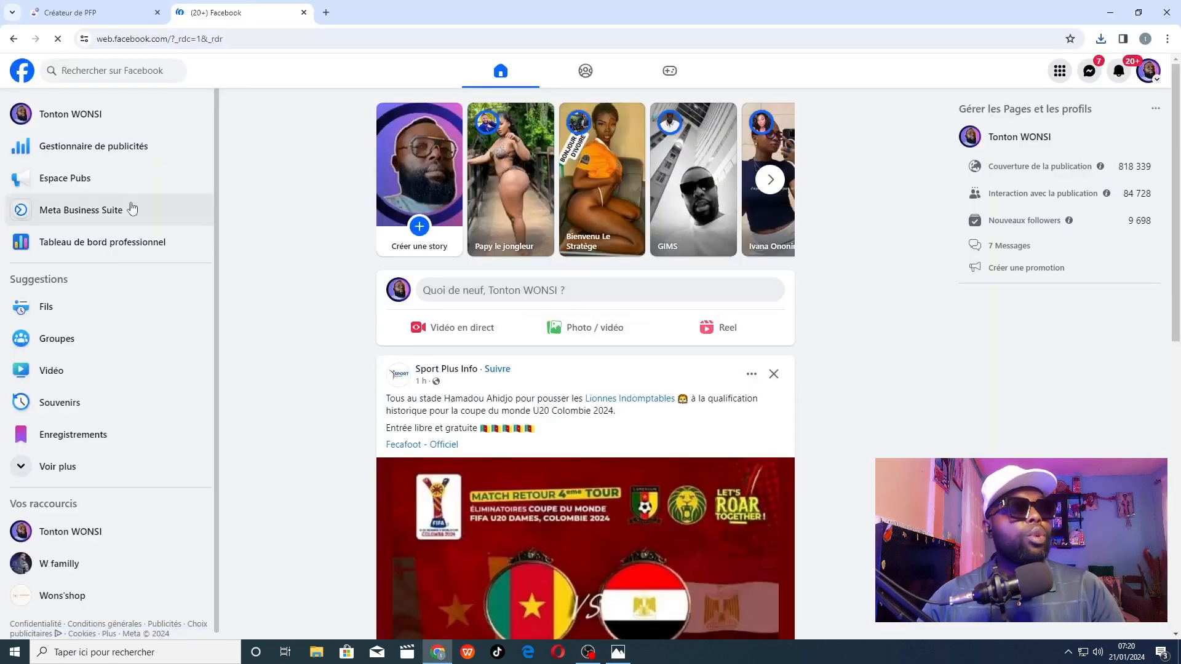
On the Facebook page's profile, upload profile-pic from the Téléchargements folder and save it as the profile photo.
click(26, 121)
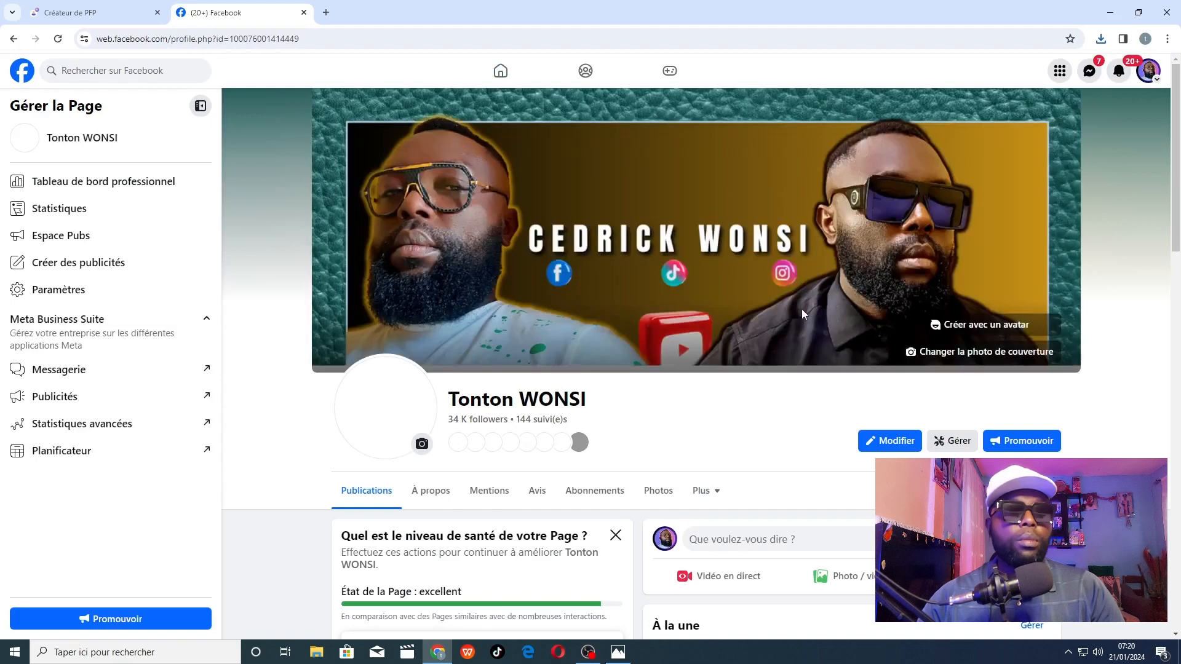
click(422, 443)
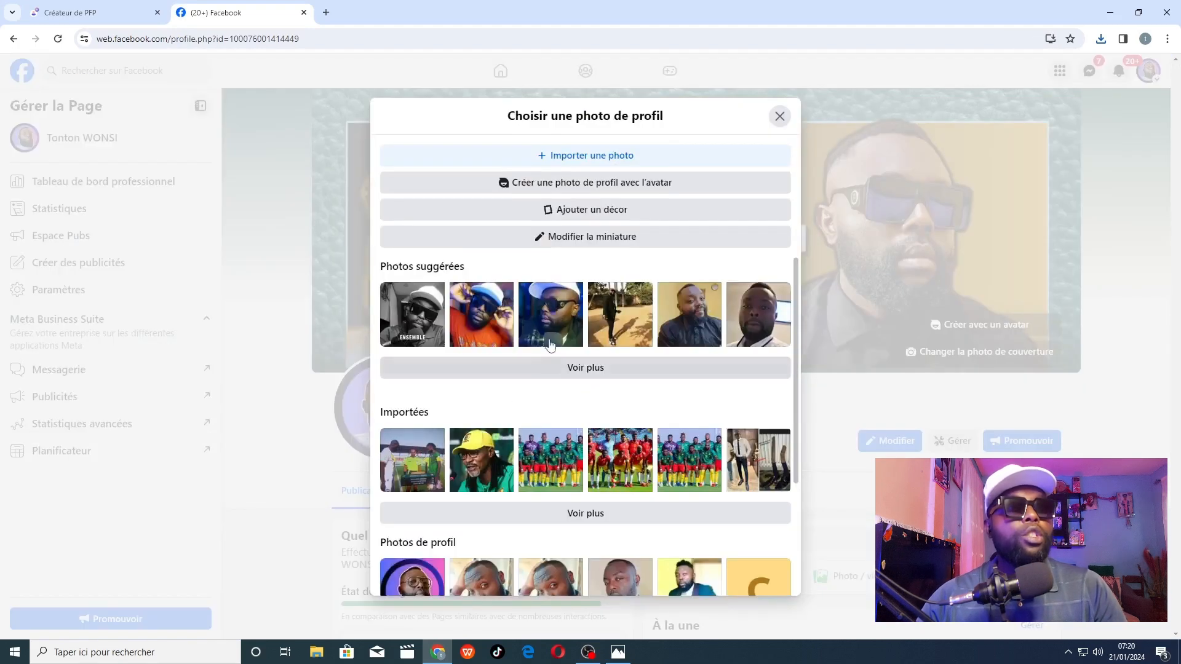
click(594, 157)
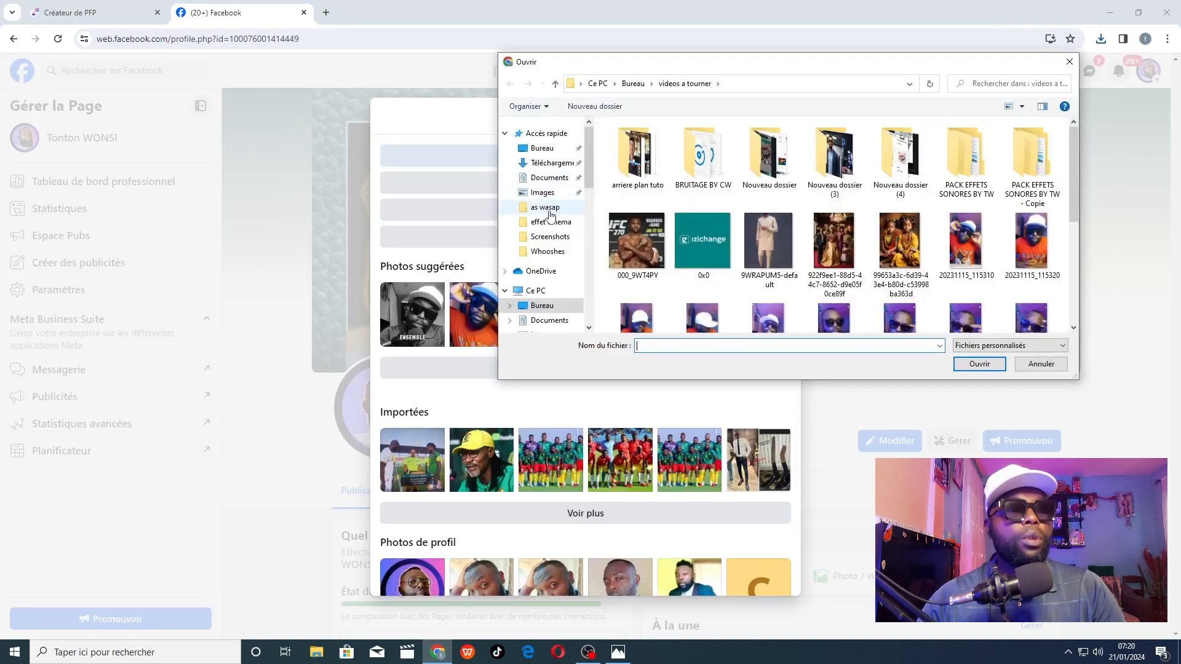
click(551, 163)
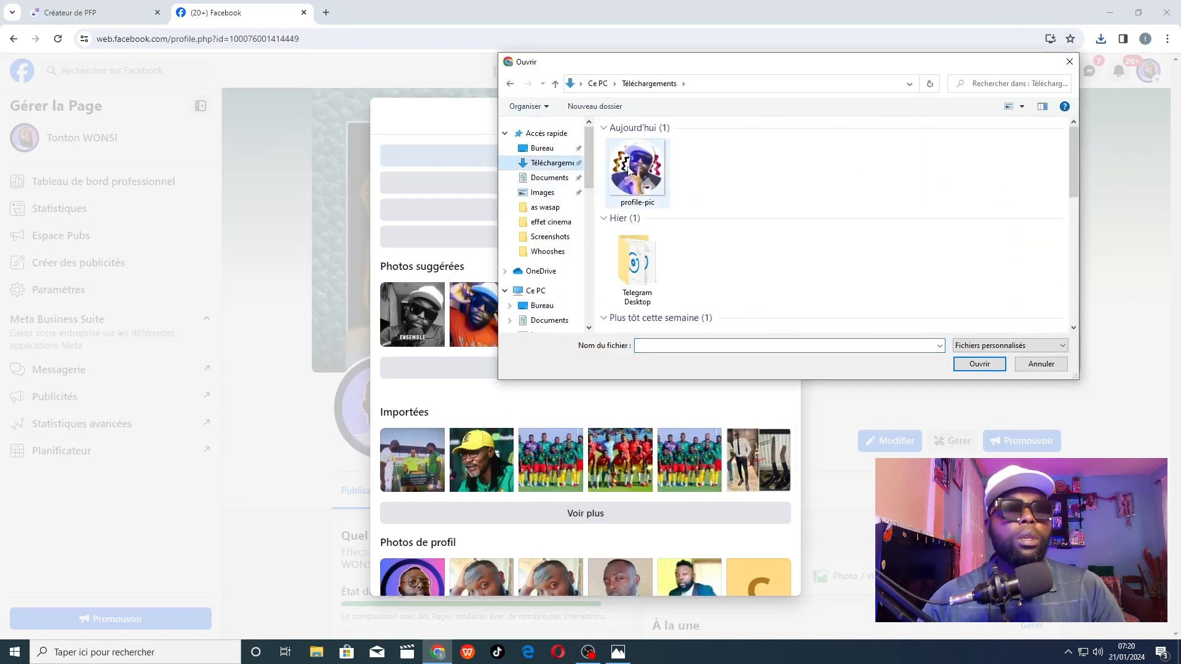
click(629, 172)
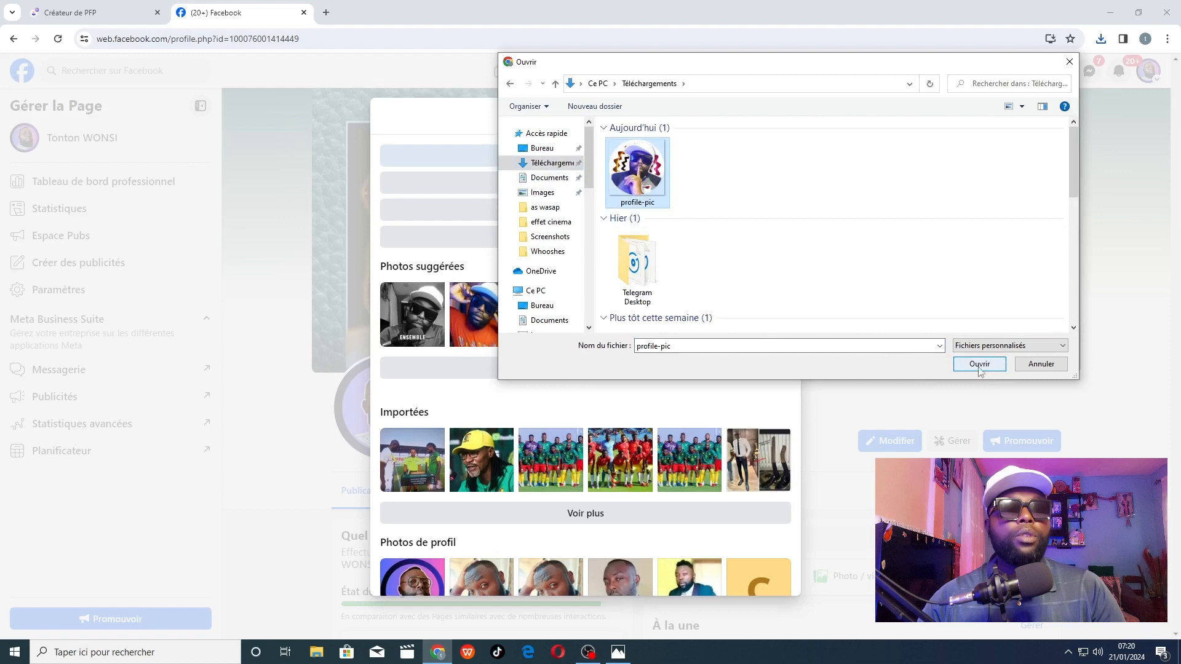
click(979, 364)
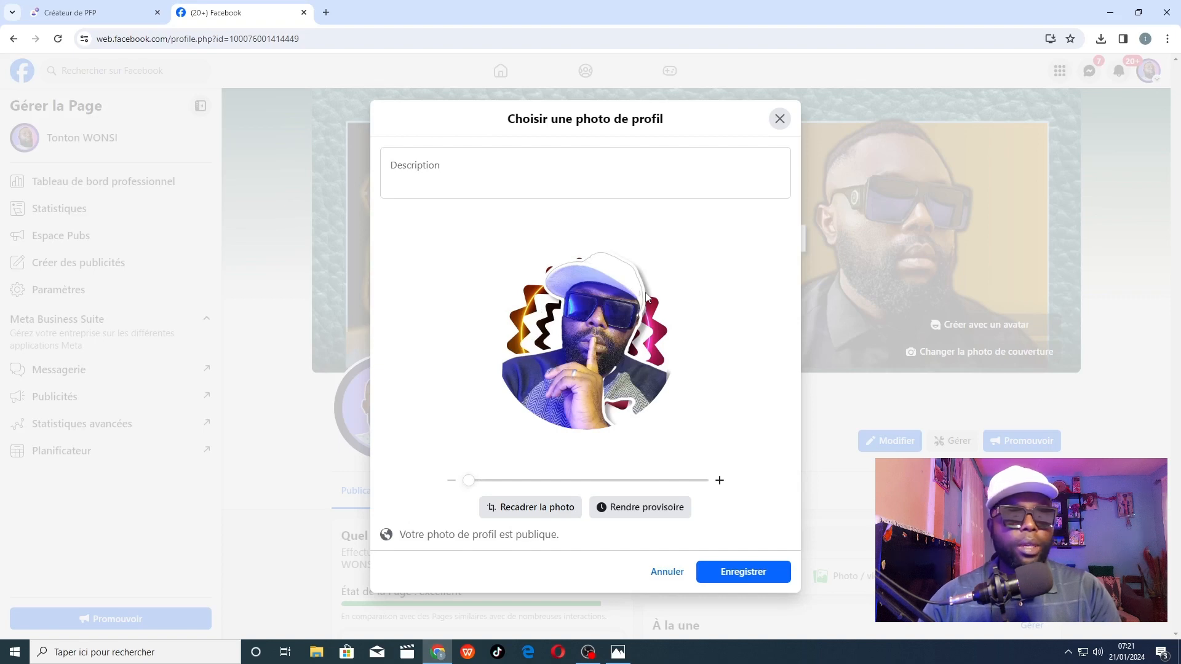
click(756, 571)
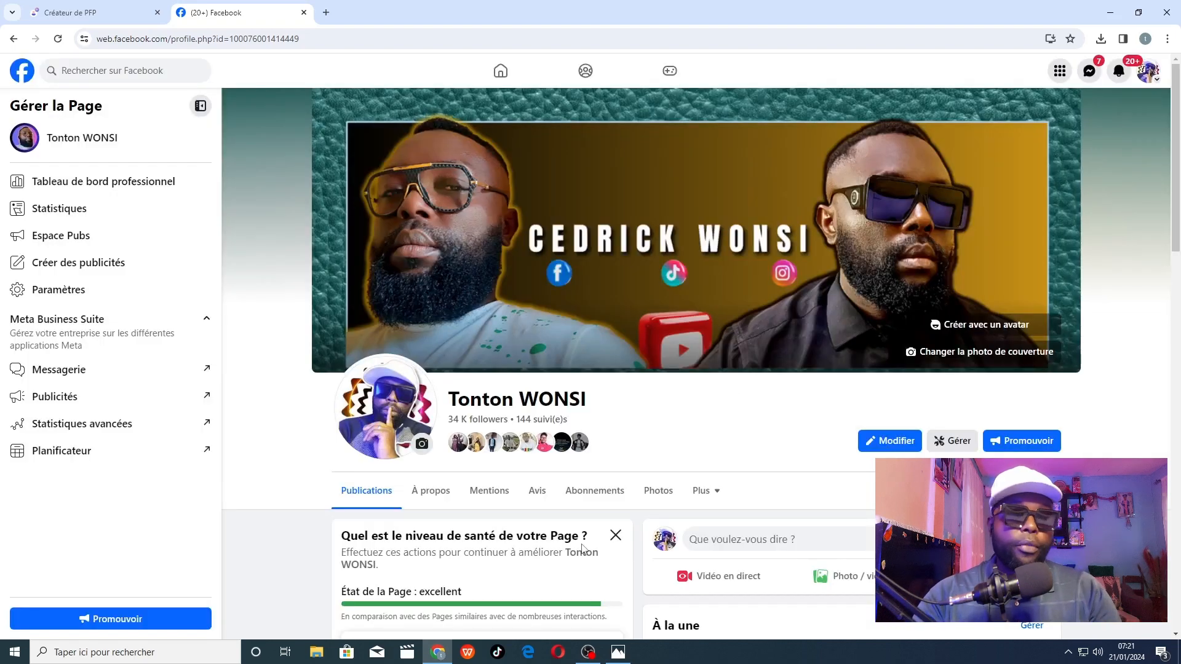